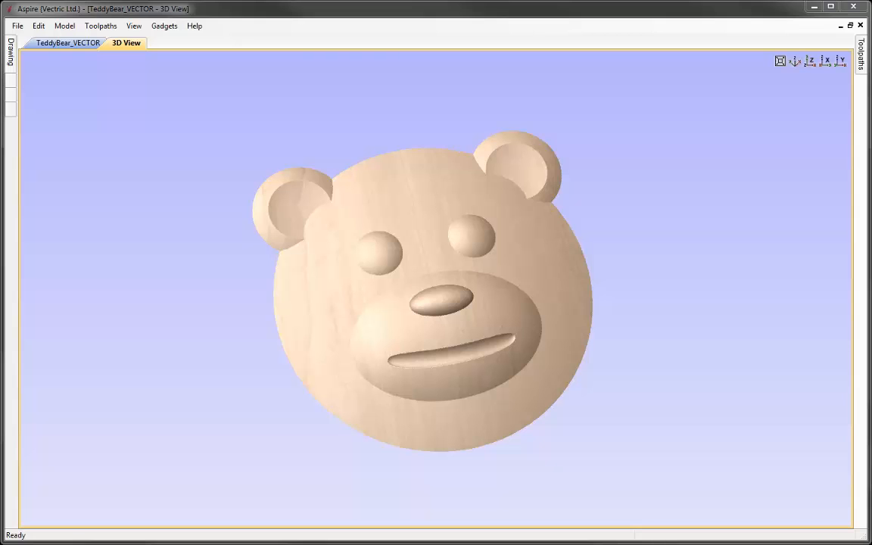
Close the finished bear file, open TeddyBear_VECTOR.crv3d and tile the 2D and 3D views side by side.
{"action": "left_click", "coordinate": [17, 26]}
{"action": "mouse_move", "coordinate": [38, 28]}
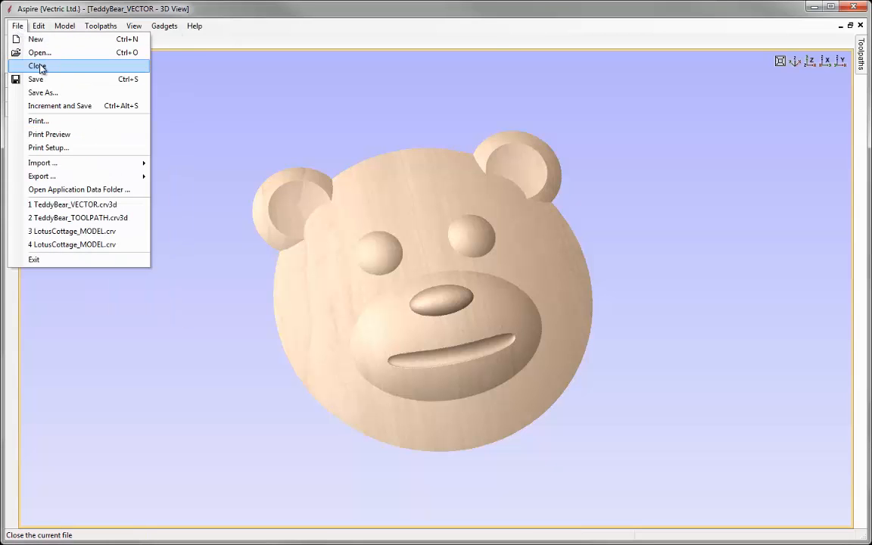
{"action": "left_click", "coordinate": [64, 68]}
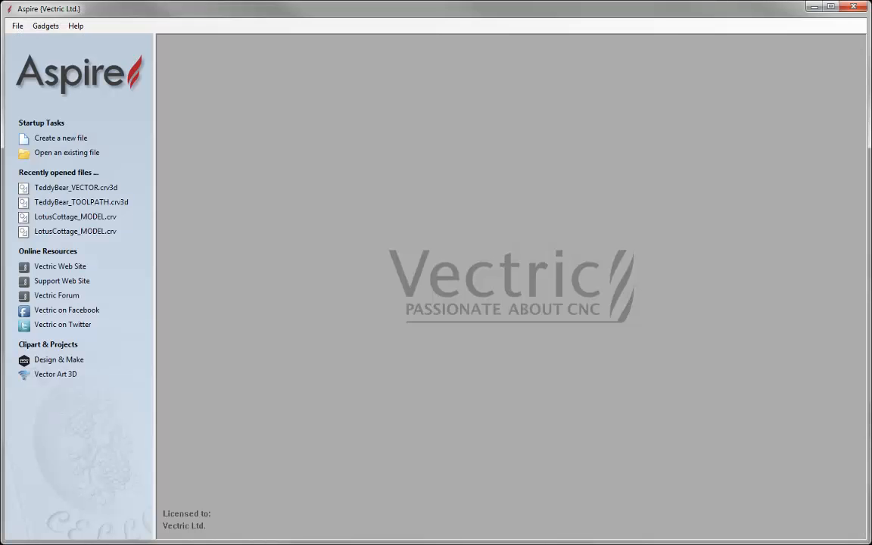
{"action": "left_click", "coordinate": [70, 152]}
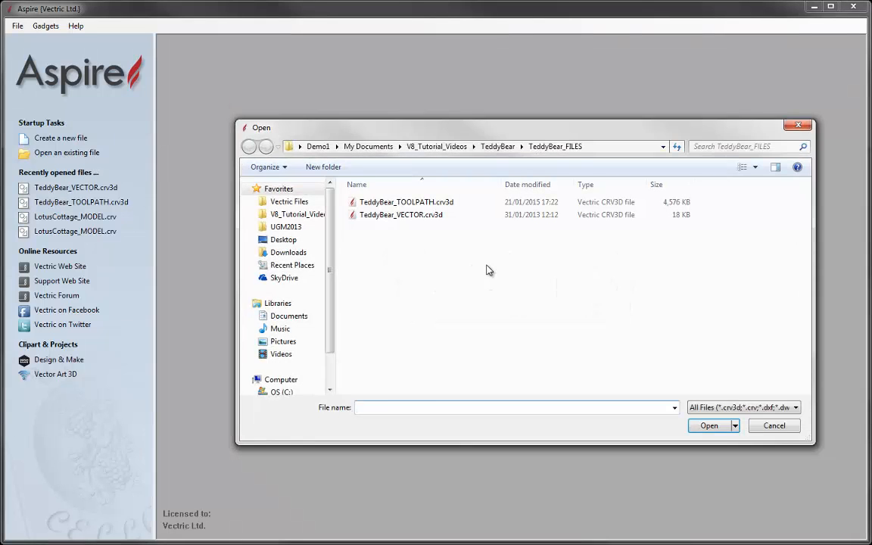
{"action": "left_click", "coordinate": [408, 216]}
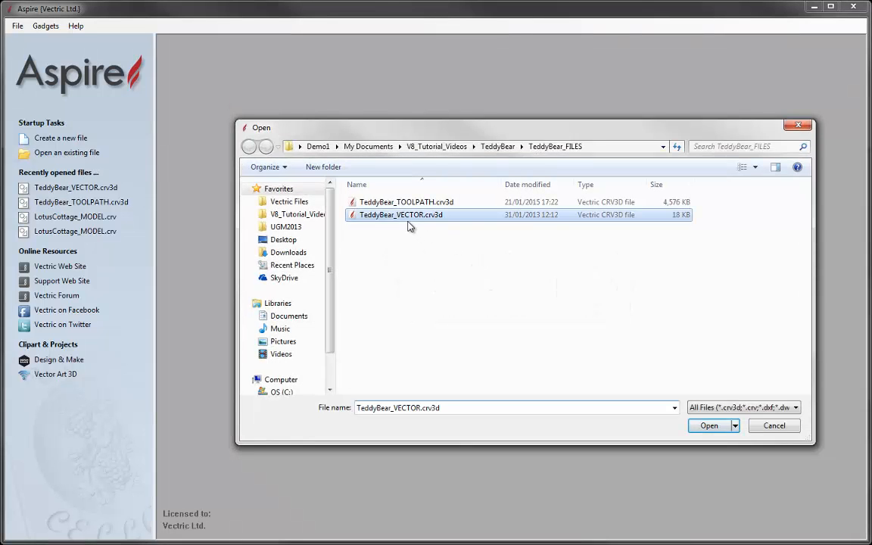
{"action": "left_click", "coordinate": [711, 427]}
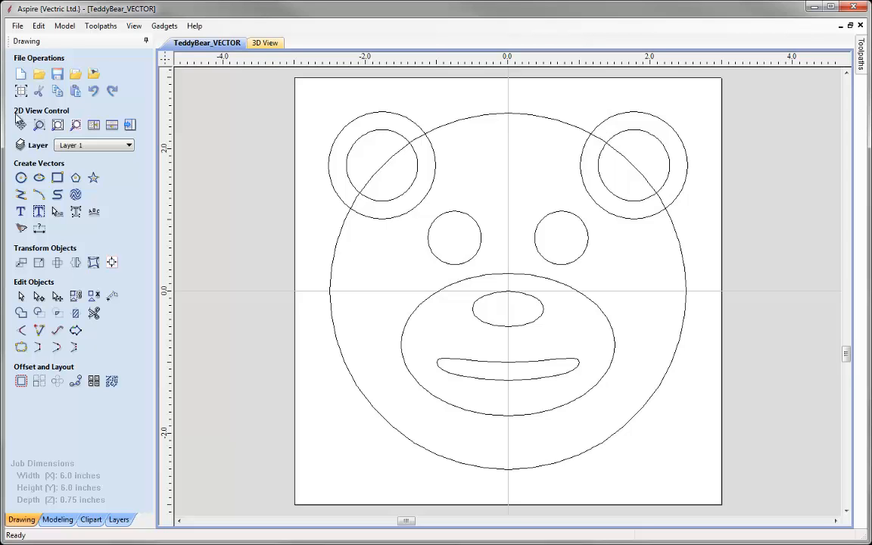
{"action": "left_click", "coordinate": [94, 125]}
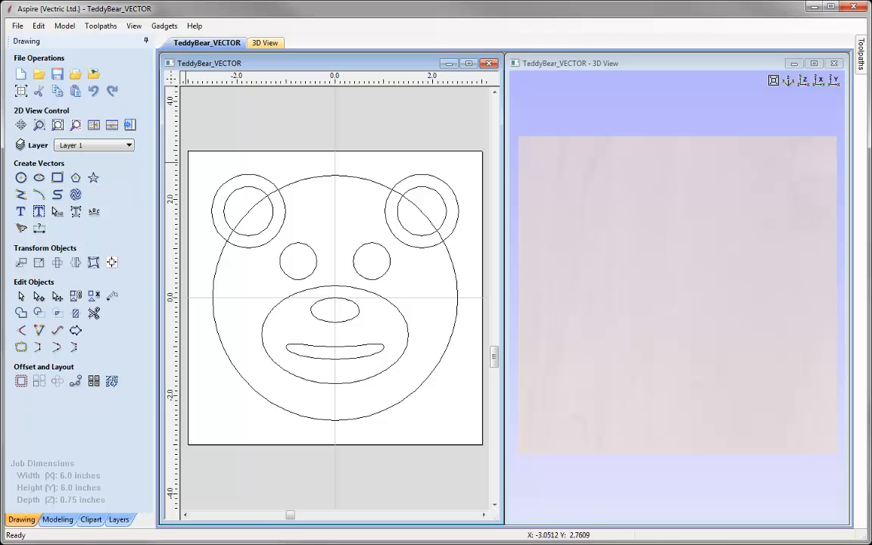
Rename the existing level in the modeling Component Tree to Base.
{"action": "left_click", "coordinate": [57, 520]}
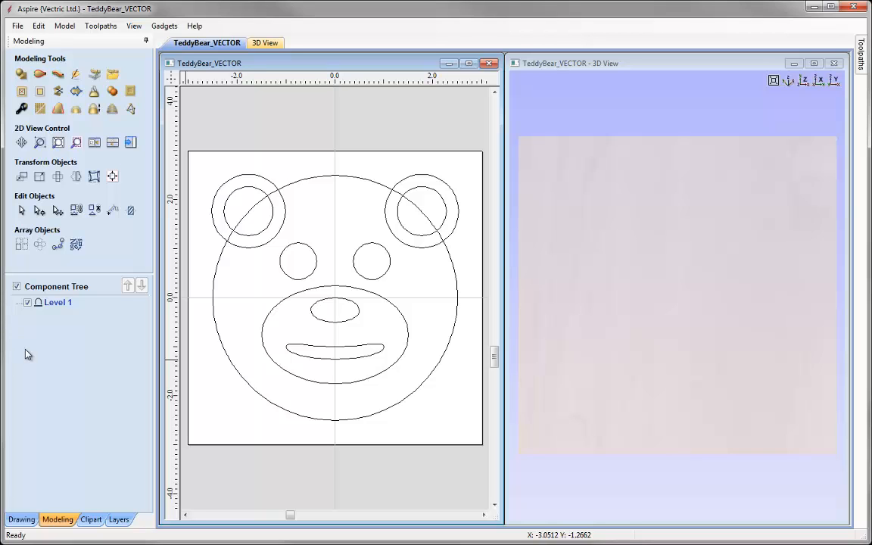
{"action": "mouse_move", "coordinate": [63, 309]}
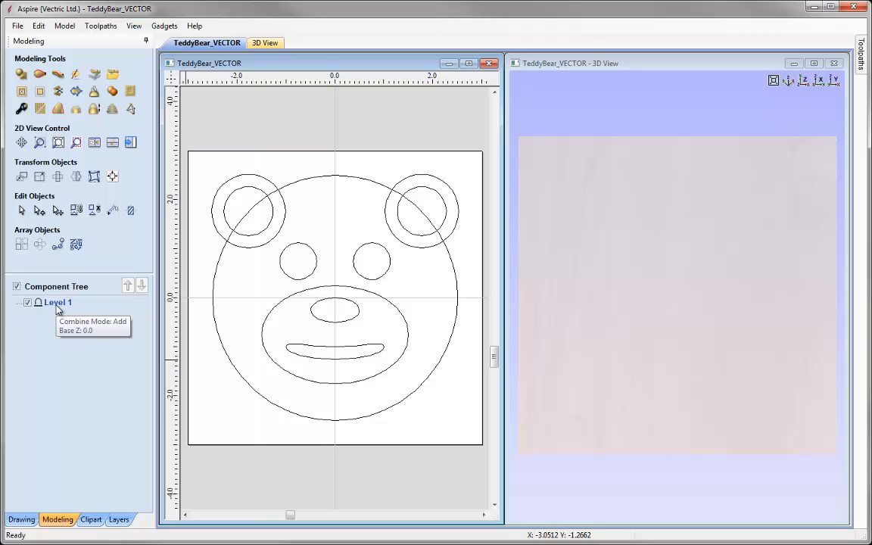
{"action": "right_click", "coordinate": [58, 309]}
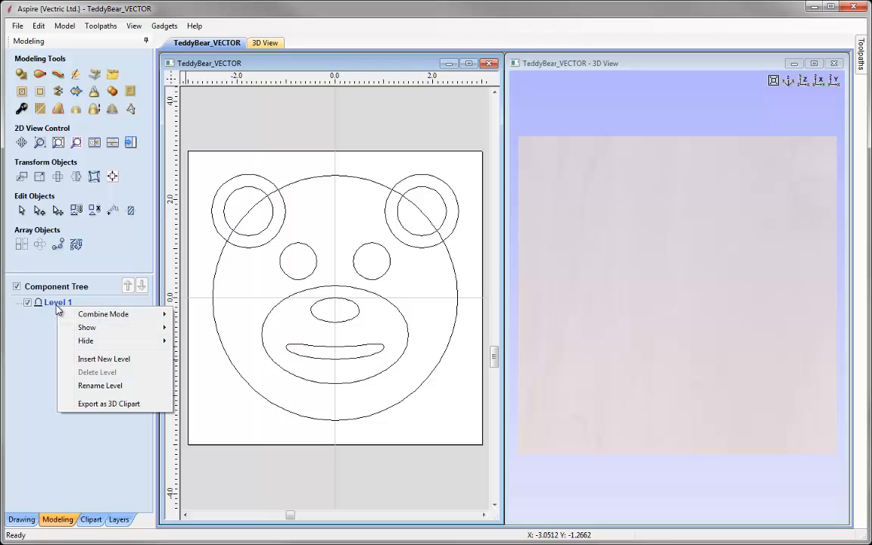
{"action": "left_click", "coordinate": [113, 386]}
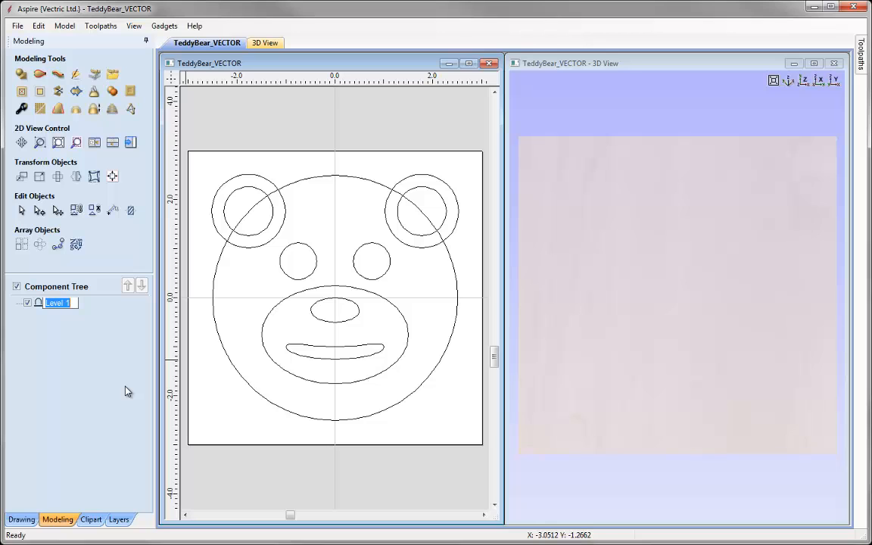
{"action": "type", "text": "Base"}
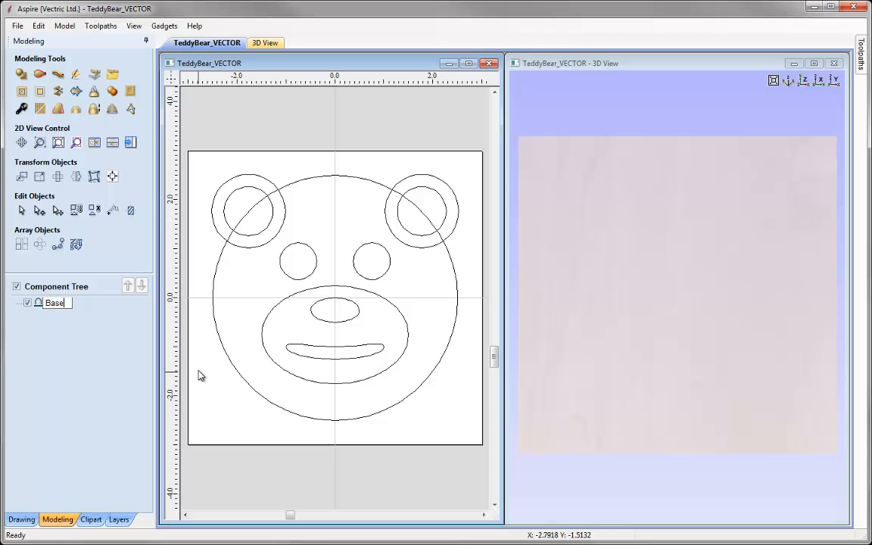
{"action": "key", "text": "Return"}
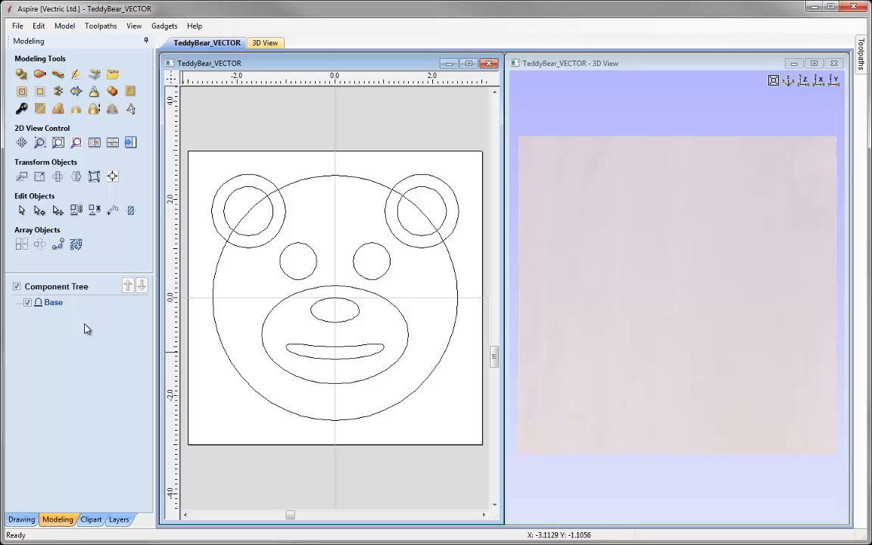
Create a rounded-profile shape with a 30-degree angle from the large face circle.
{"action": "left_click", "coordinate": [336, 177]}
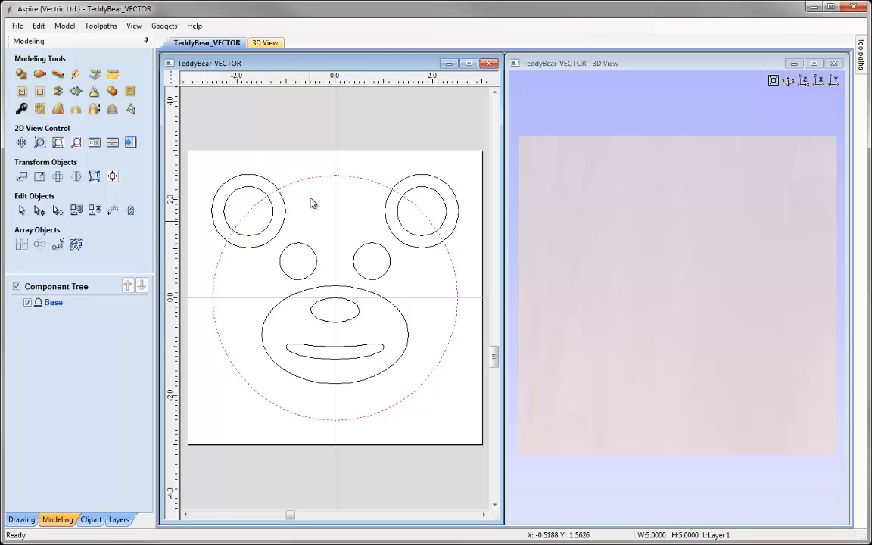
{"action": "left_click", "coordinate": [20, 75]}
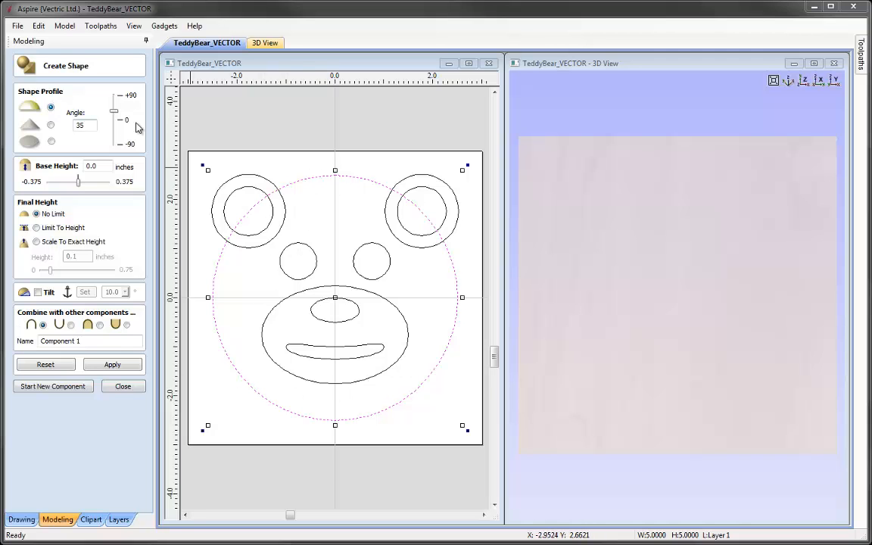
{"action": "left_click", "coordinate": [32, 108]}
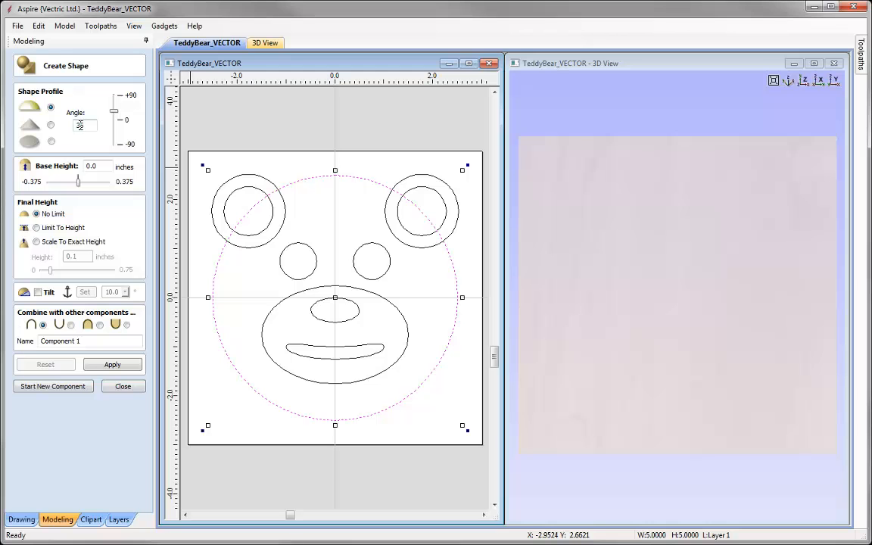
{"action": "mouse_move", "coordinate": [114, 111]}
{"action": "left_mouse_down"}
{"action": "mouse_move", "coordinate": [113, 99]}
{"action": "mouse_move", "coordinate": [114, 112]}
{"action": "left_mouse_up"}
{"action": "double_click", "coordinate": [84, 125]}
{"action": "type", "text": "30"}
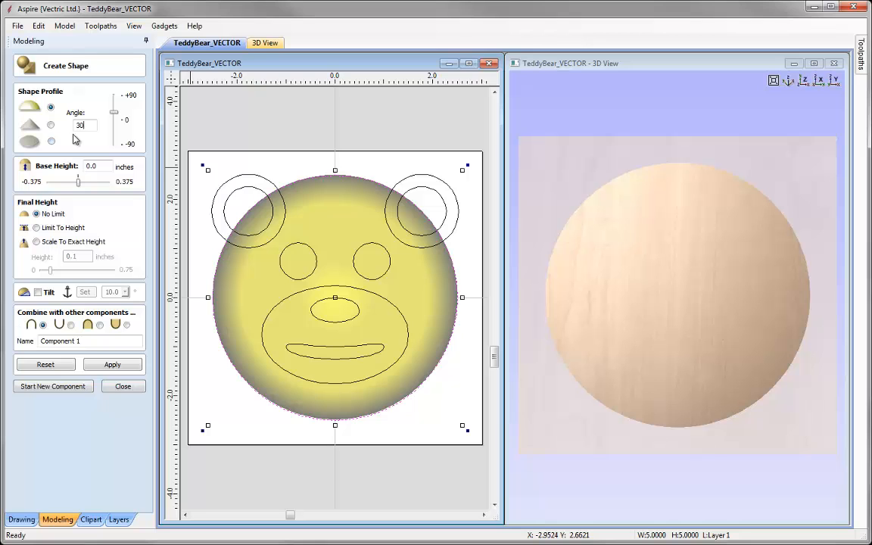
Name the face component Face, keeping base height 0.0 and No Limit, apply it and finish the shape.
{"action": "double_click", "coordinate": [82, 165]}
{"action": "left_click_drag", "start_coordinate": [81, 166], "coordinate": [80, 165]}
{"action": "left_click", "coordinate": [97, 169]}
{"action": "left_click", "coordinate": [57, 215]}
{"action": "left_click_drag", "start_coordinate": [83, 342], "coordinate": [3, 334]}
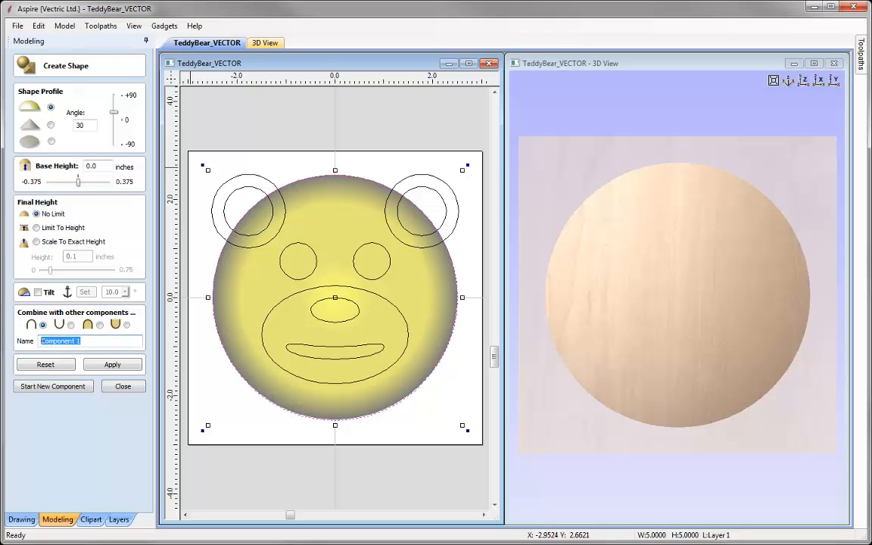
{"action": "type", "text": "Face"}
{"action": "left_click", "coordinate": [112, 365]}
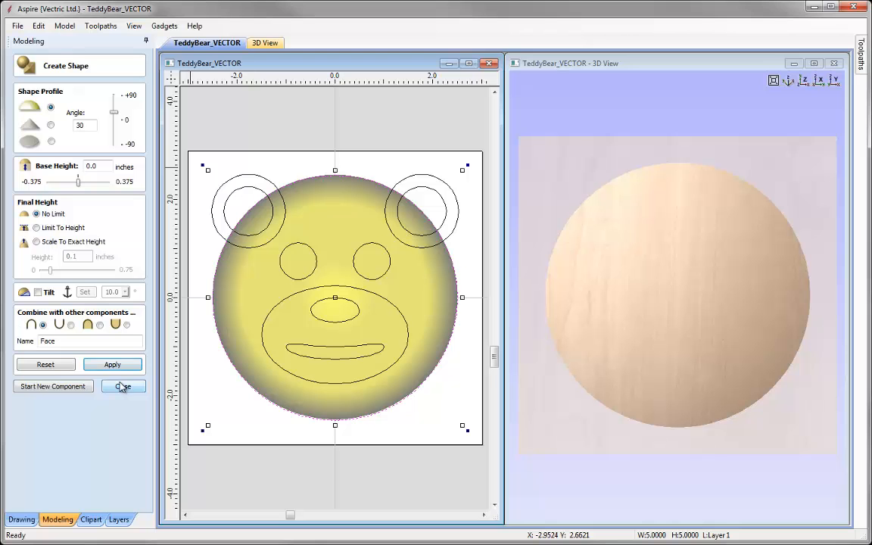
{"action": "left_click", "coordinate": [122, 387]}
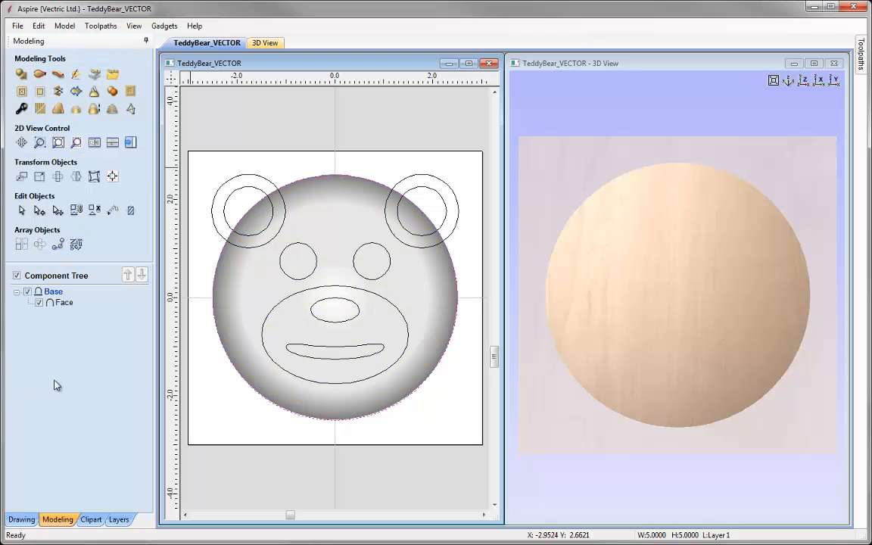
Insert a new level above Base in the Component Tree.
{"action": "left_click_drag", "start_coordinate": [732, 419], "coordinate": [572, 345]}
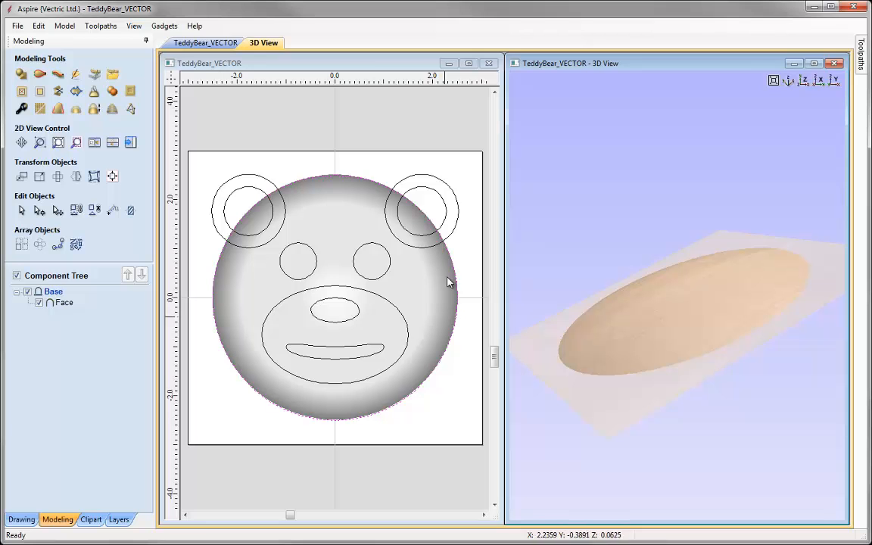
{"action": "left_click_drag", "start_coordinate": [611, 356], "coordinate": [665, 409]}
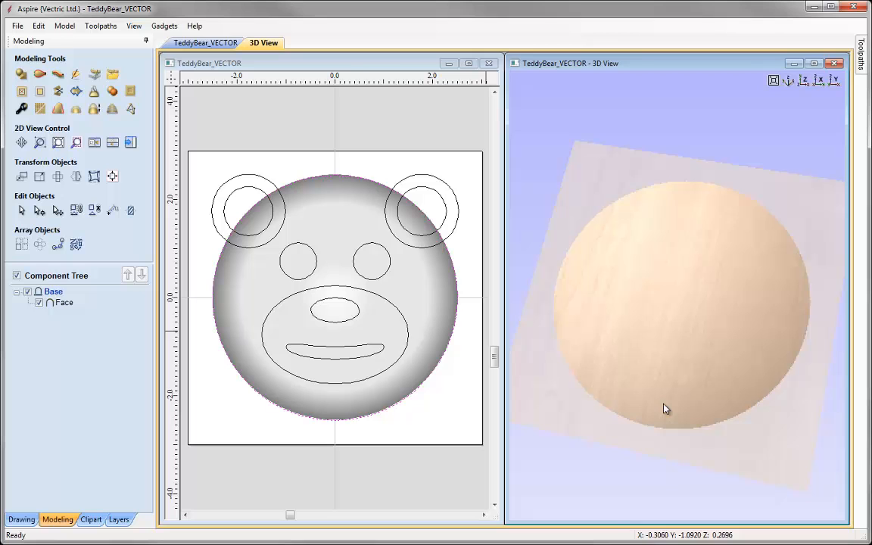
{"action": "left_click", "coordinate": [804, 81]}
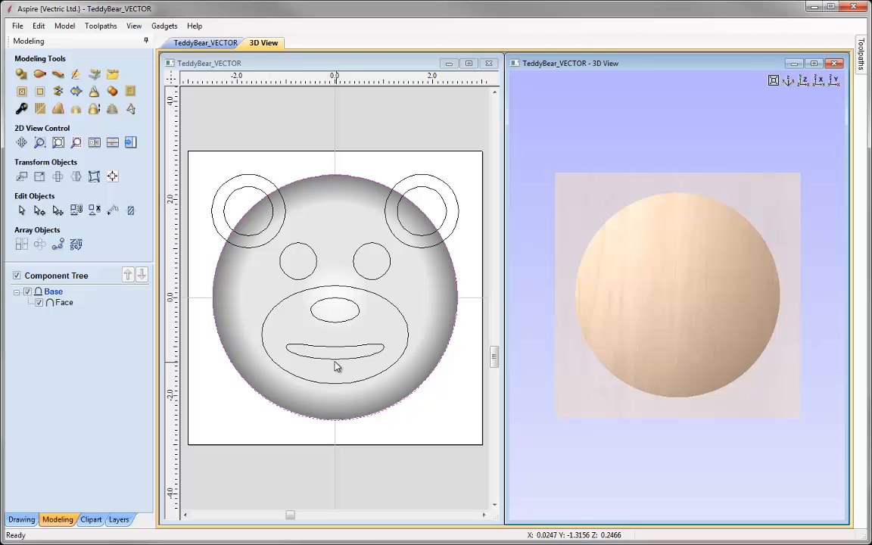
{"action": "right_click", "coordinate": [54, 295]}
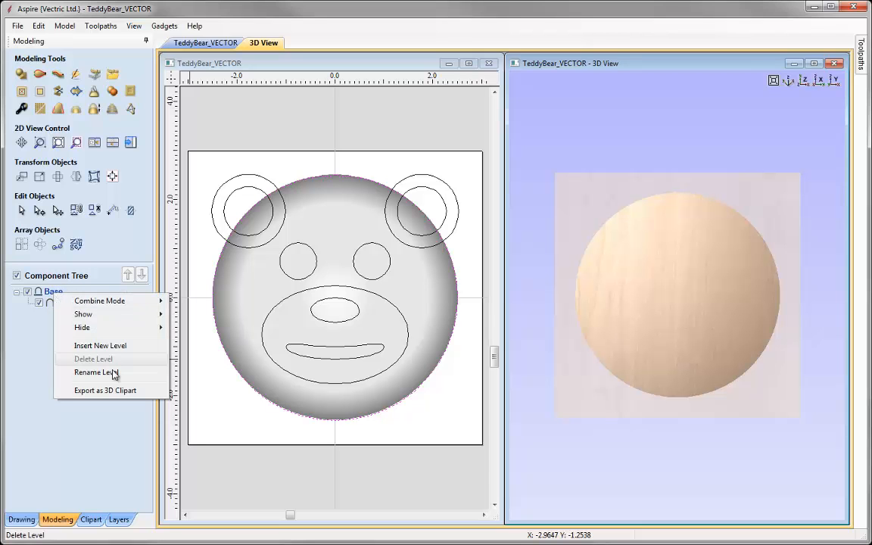
{"action": "left_click", "coordinate": [113, 346]}
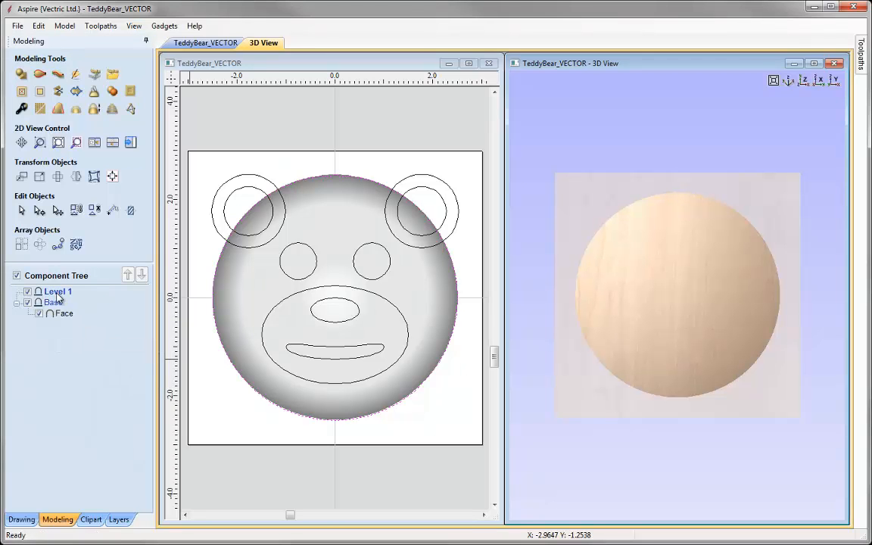
Rename the new level above Base to Details.
{"action": "right_click", "coordinate": [59, 294]}
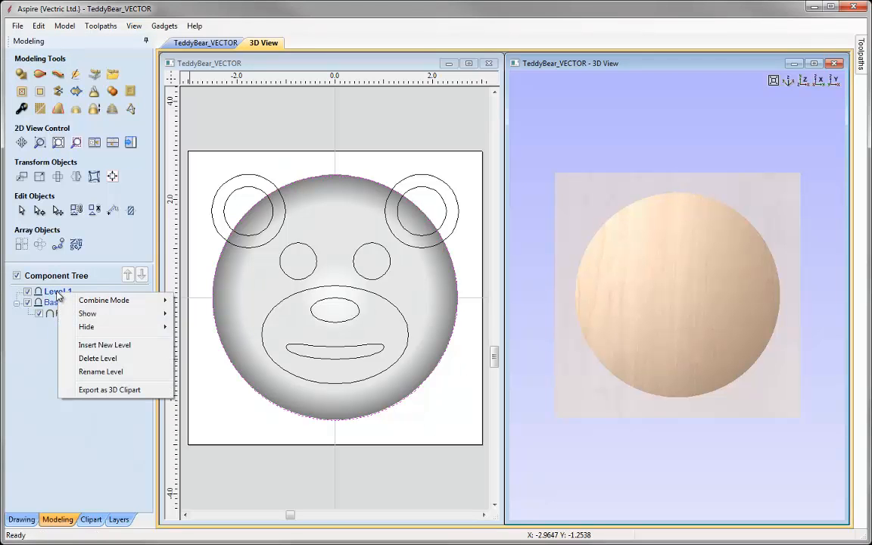
{"action": "left_click", "coordinate": [105, 372]}
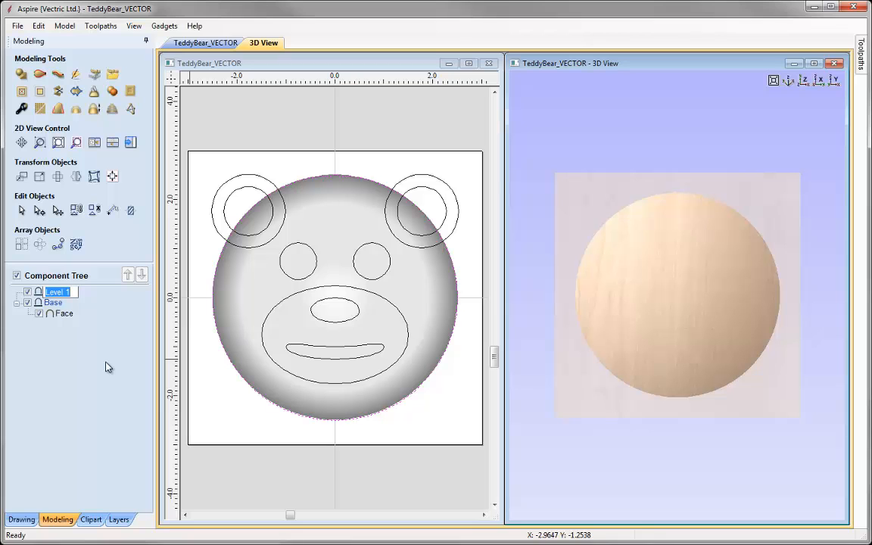
{"action": "type", "text": "DETA"}
{"action": "key", "text": "BackSpace"}
{"action": "key", "text": "BackSpace"}
{"action": "key", "text": "BackSpace"}
{"action": "type", "text": "etails"}
{"action": "key", "text": "Return"}
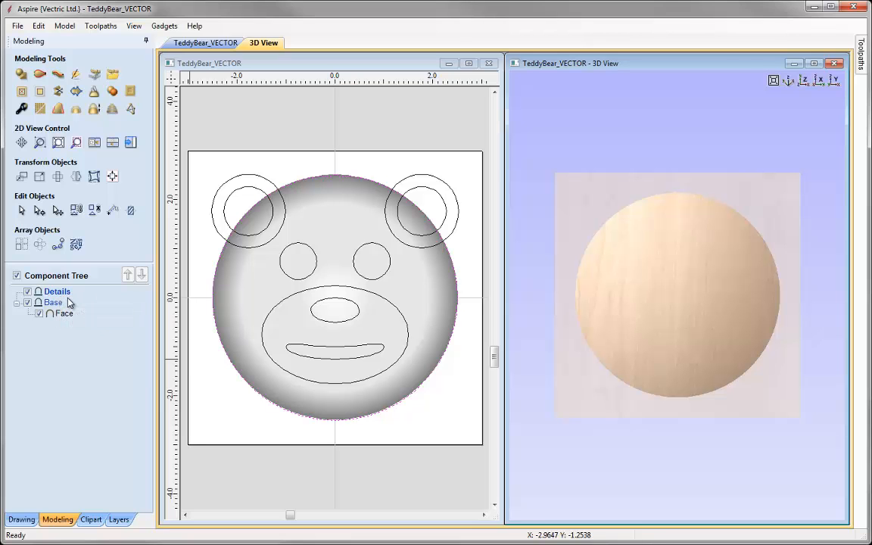
Create a rounded shape named Snout with a 35-degree angle from the large muzzle ellipse, and start a new component.
{"action": "left_click", "coordinate": [22, 76]}
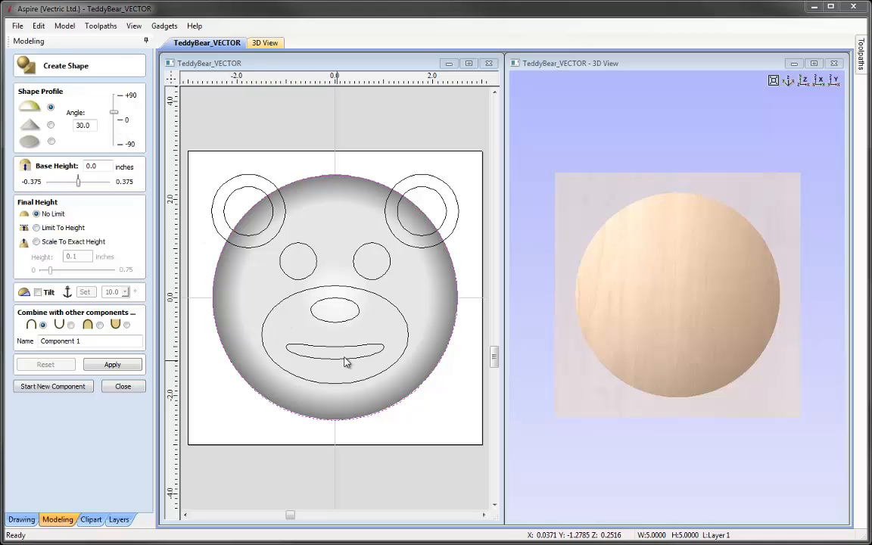
{"action": "left_click", "coordinate": [293, 300]}
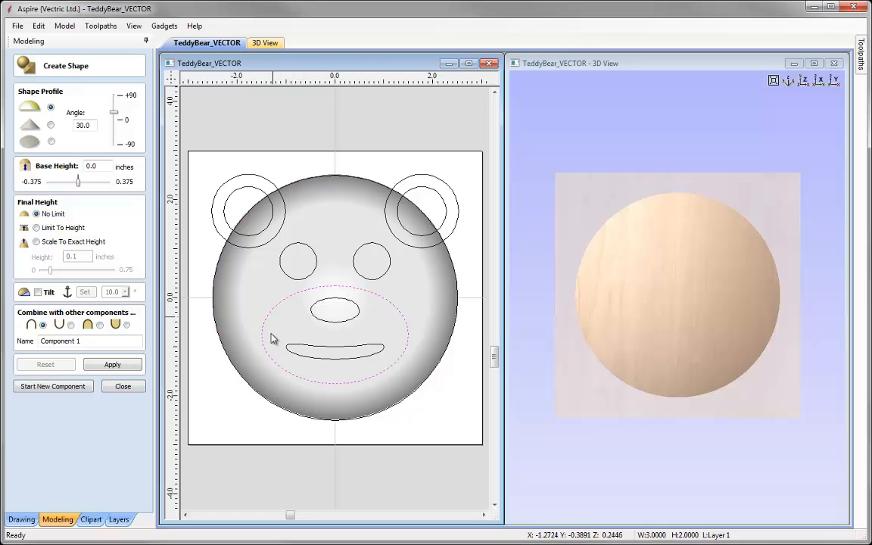
{"action": "left_click", "coordinate": [88, 127]}
{"action": "double_click", "coordinate": [85, 126]}
{"action": "type", "text": "35"}
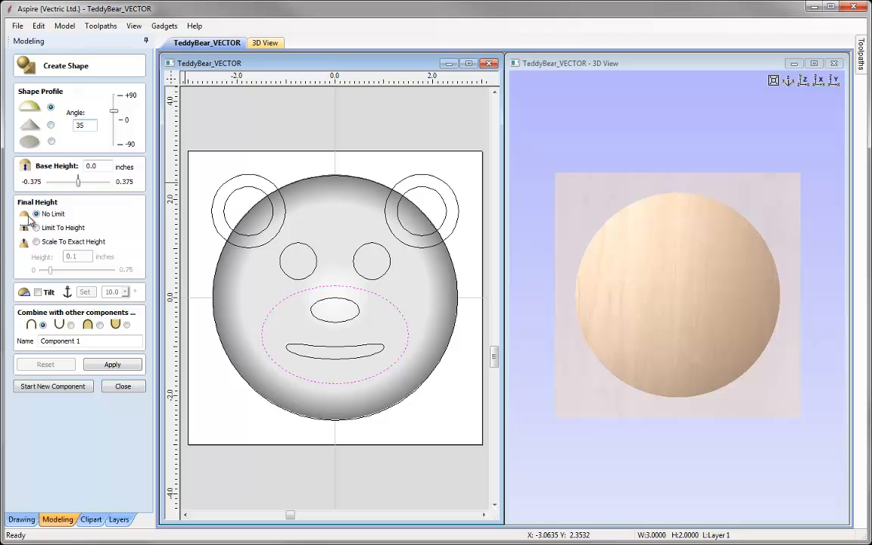
{"action": "left_click", "coordinate": [83, 341]}
{"action": "type", "text": "Snout"}
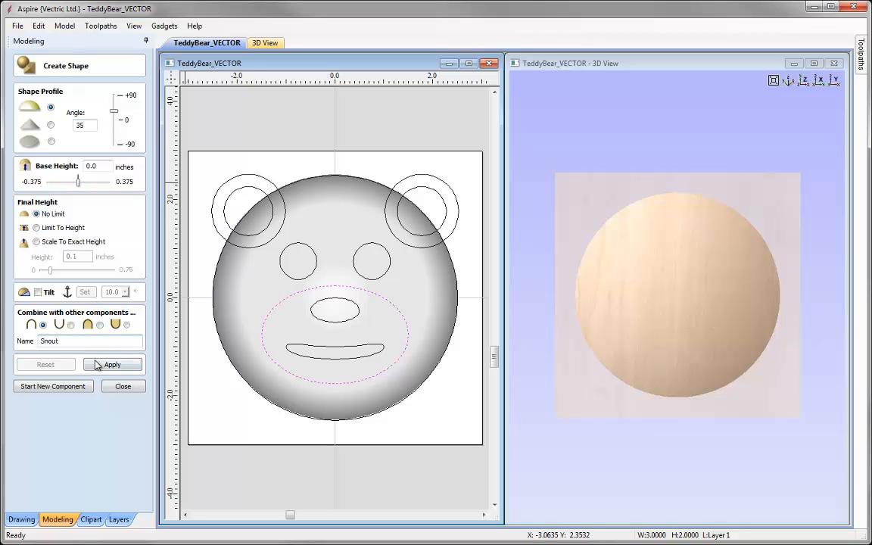
{"action": "left_click", "coordinate": [105, 366]}
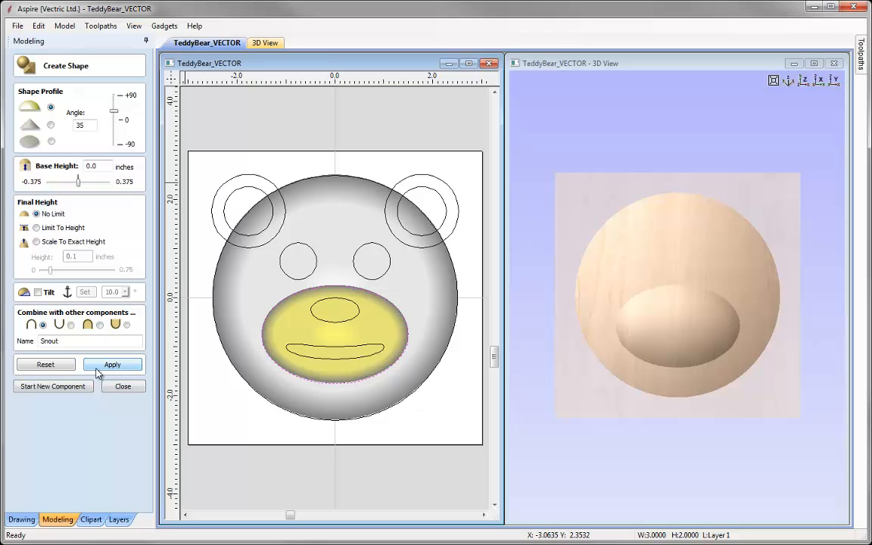
{"action": "left_click", "coordinate": [52, 388]}
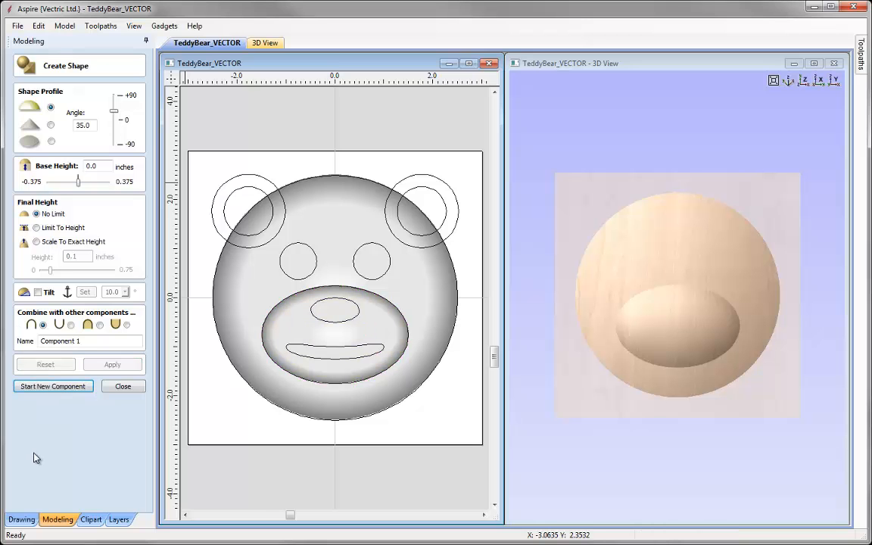
{"action": "left_click_drag", "start_coordinate": [695, 407], "coordinate": [606, 364]}
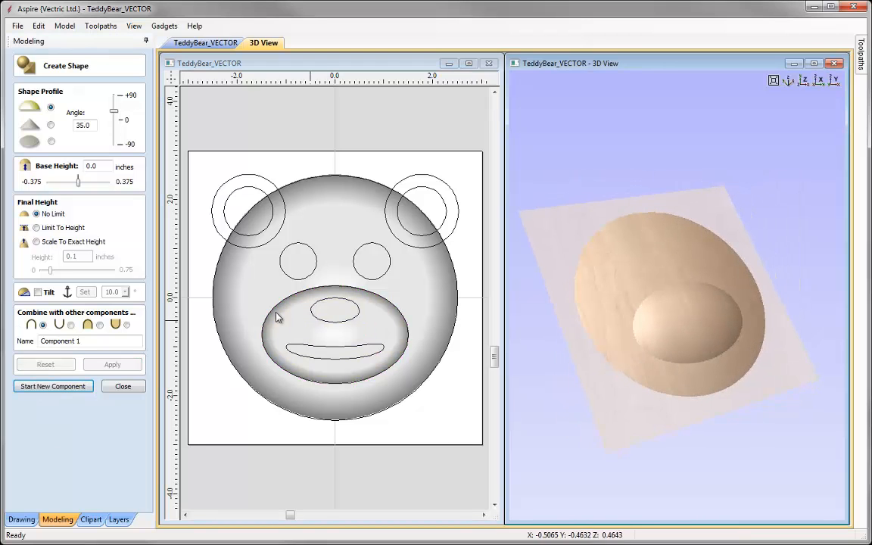
{"action": "left_click_drag", "start_coordinate": [629, 301], "coordinate": [623, 311]}
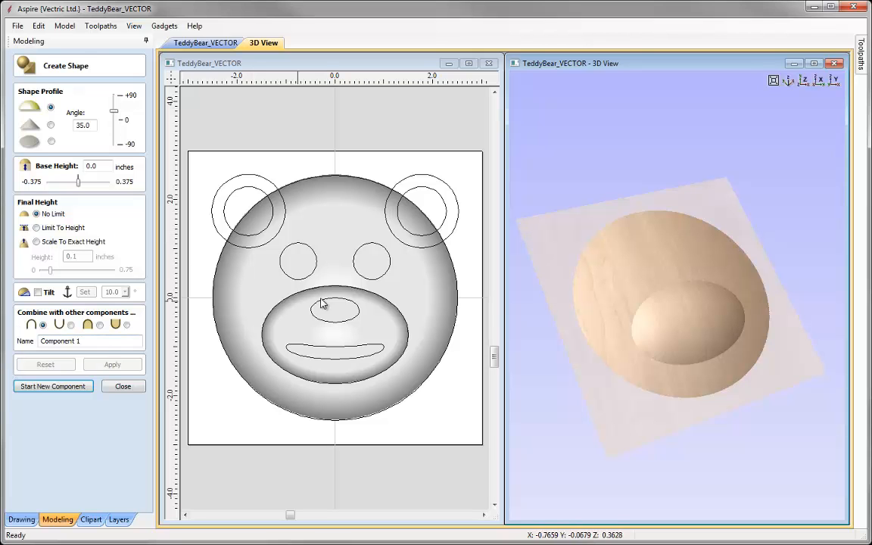
Create a rounded shape named Nose with a 60-degree angle from the small nose ellipse, and start a new component.
{"action": "left_click", "coordinate": [318, 323]}
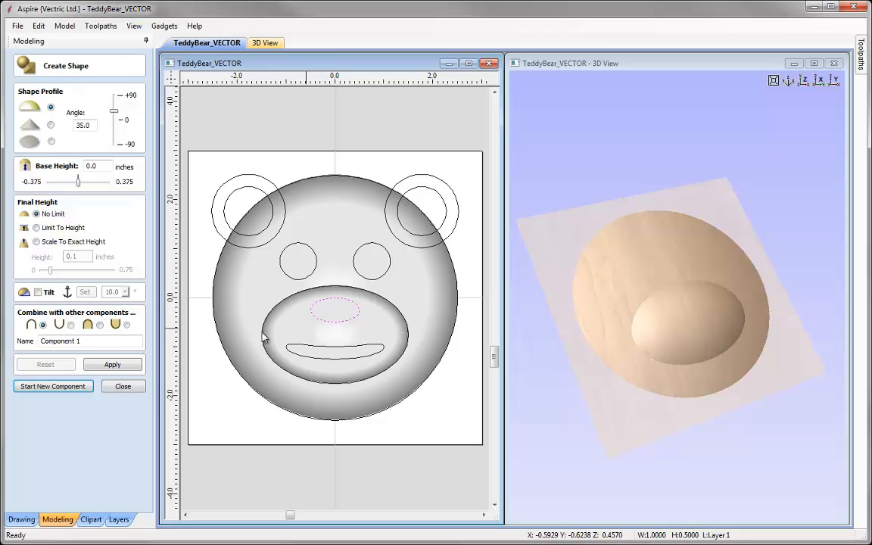
{"action": "double_click", "coordinate": [95, 126]}
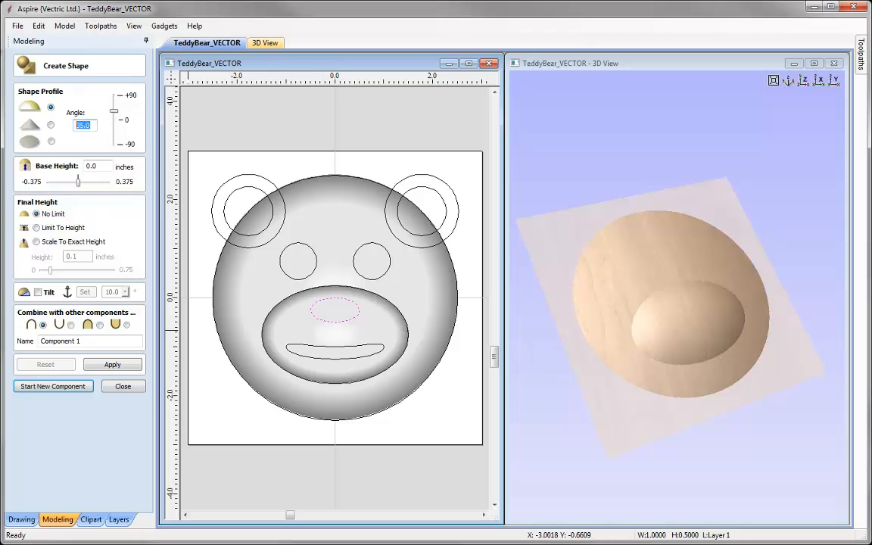
{"action": "type", "text": "60"}
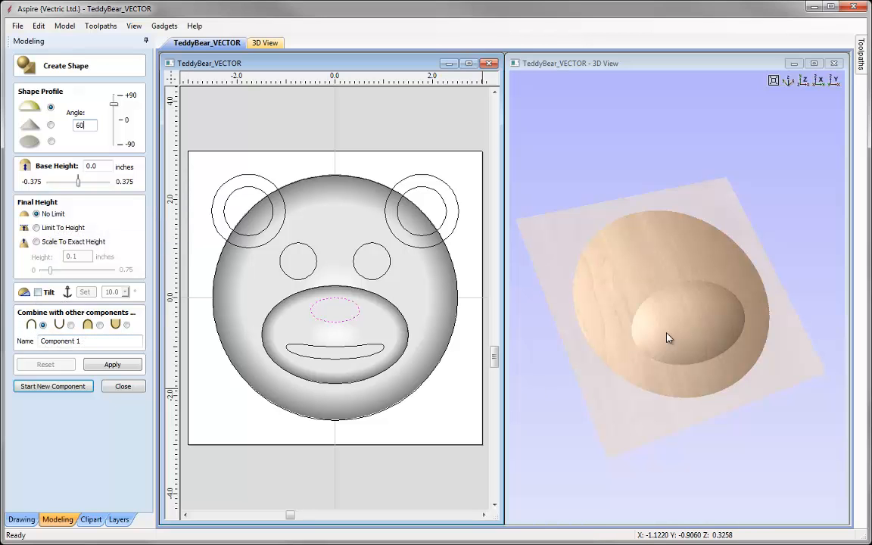
{"action": "left_click_drag", "start_coordinate": [81, 341], "coordinate": [27, 341]}
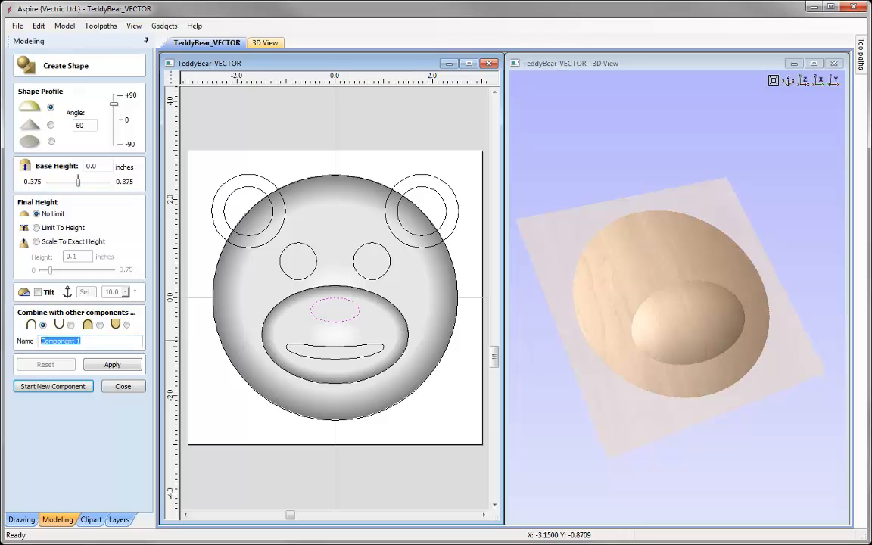
{"action": "type", "text": "Nose"}
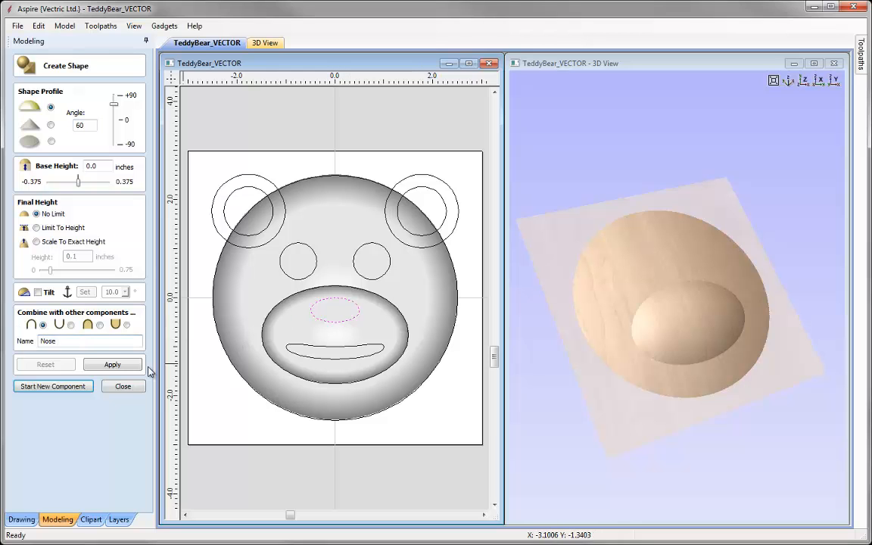
{"action": "left_click", "coordinate": [121, 366]}
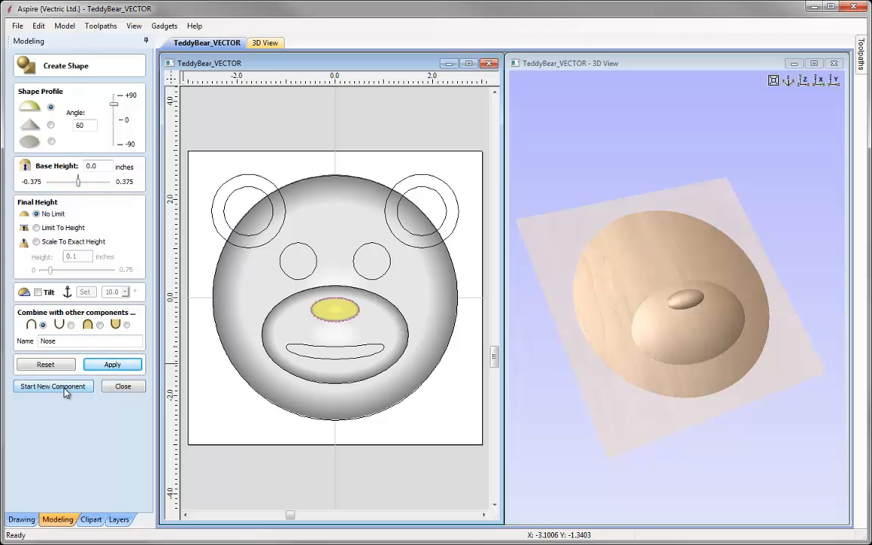
{"action": "left_click", "coordinate": [53, 387]}
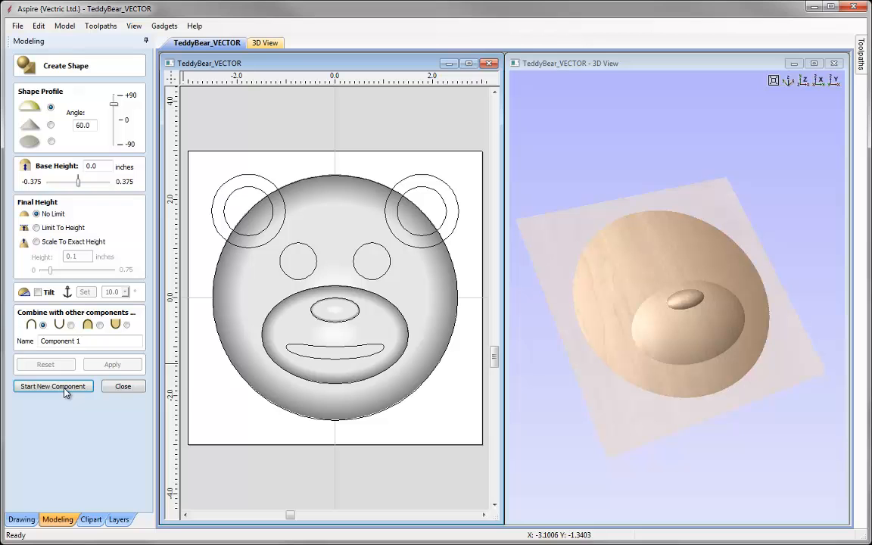
Create a rounded shape named Eyes with a 40-degree angle from both eye circles, and start a new component.
{"action": "left_click", "coordinate": [313, 276]}
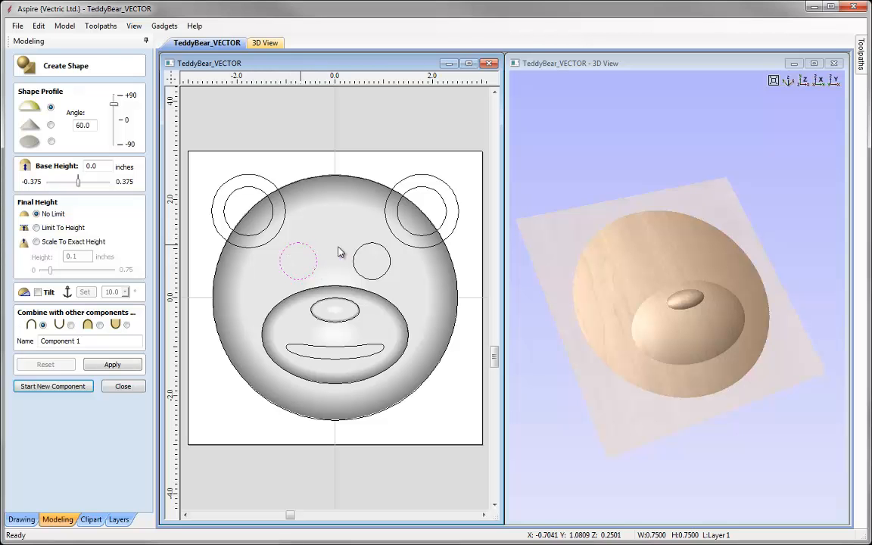
{"action": "left_click", "coordinate": [369, 248], "text": "shift"}
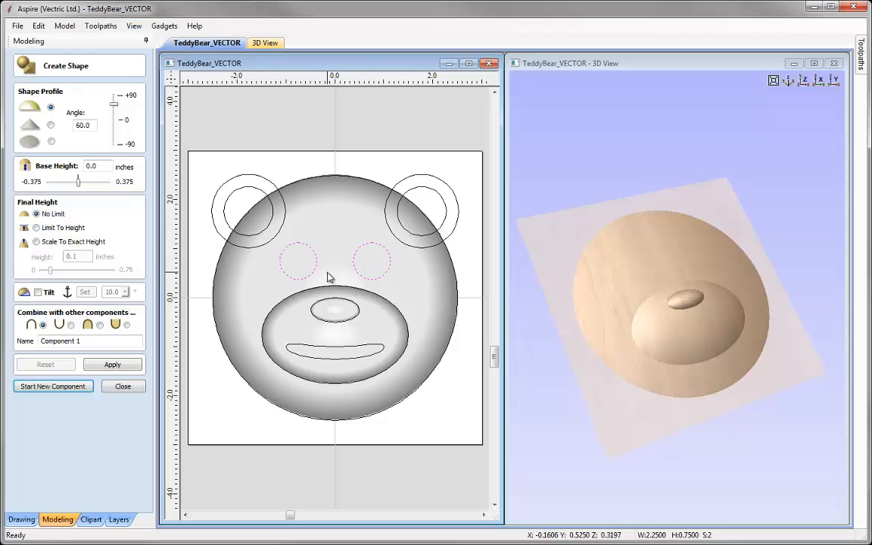
{"action": "double_click", "coordinate": [93, 126]}
{"action": "type", "text": "40"}
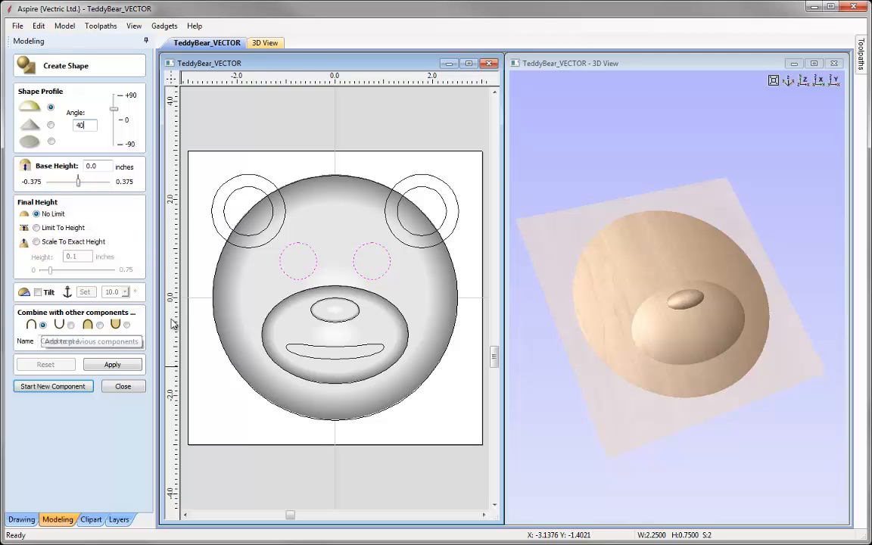
{"action": "left_click_drag", "start_coordinate": [89, 342], "coordinate": [34, 340]}
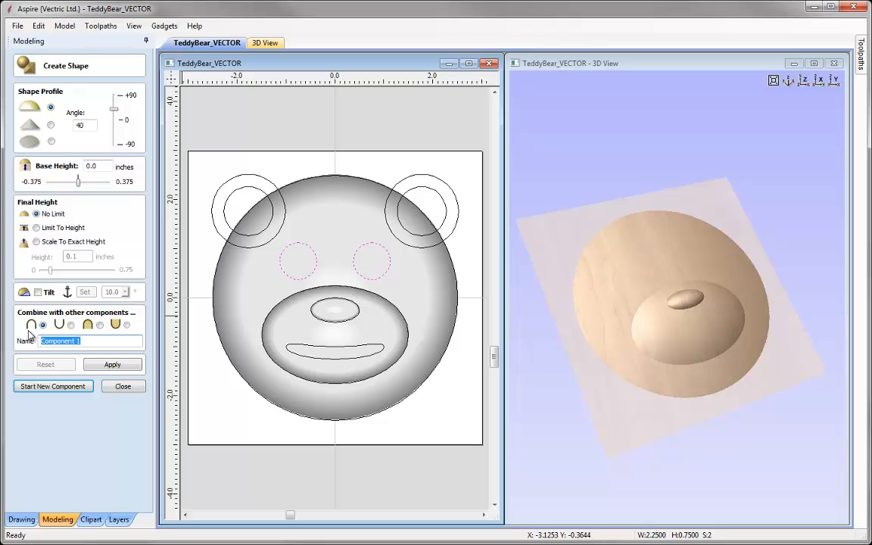
{"action": "type", "text": "Eyes"}
{"action": "left_click", "coordinate": [110, 365]}
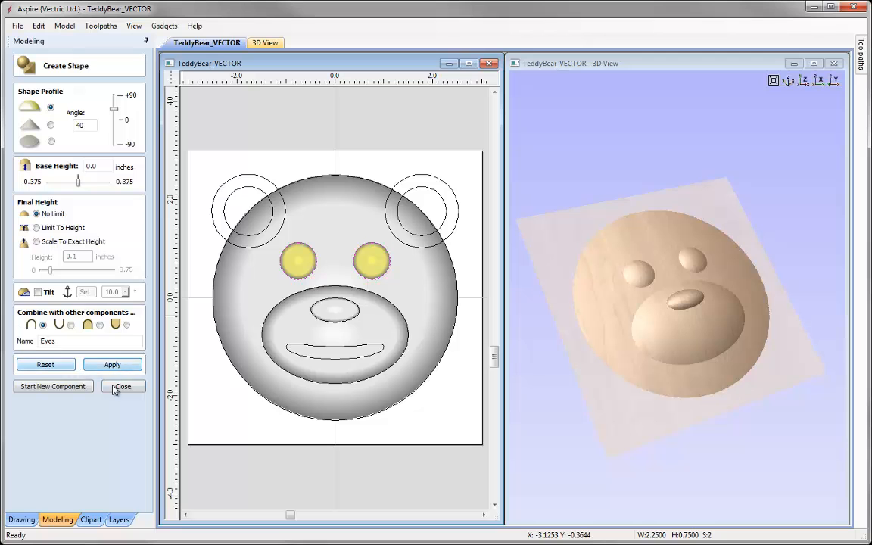
{"action": "left_click", "coordinate": [84, 386]}
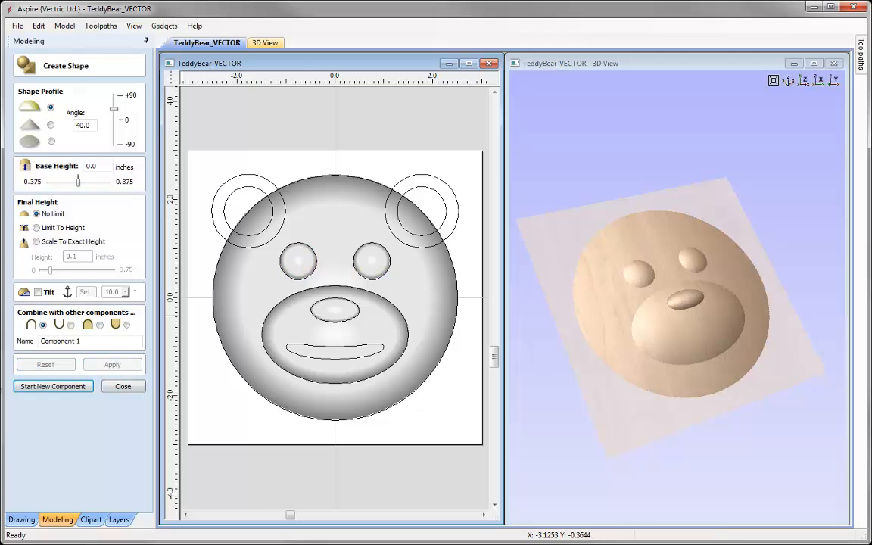
Create a rounded shape named Mouth with a 50-degree angle from the curved mouth outline on the snout.
{"action": "left_click", "coordinate": [337, 354]}
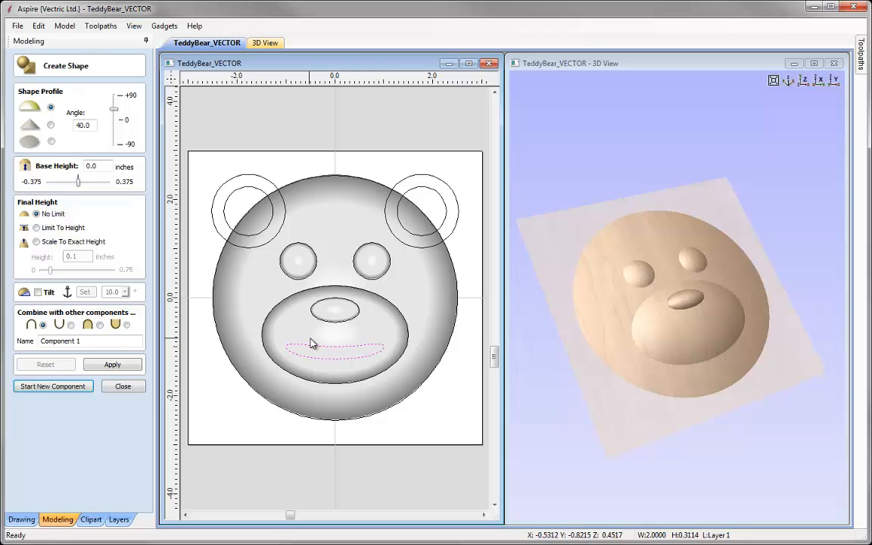
{"action": "double_click", "coordinate": [92, 127]}
{"action": "type", "text": "50"}
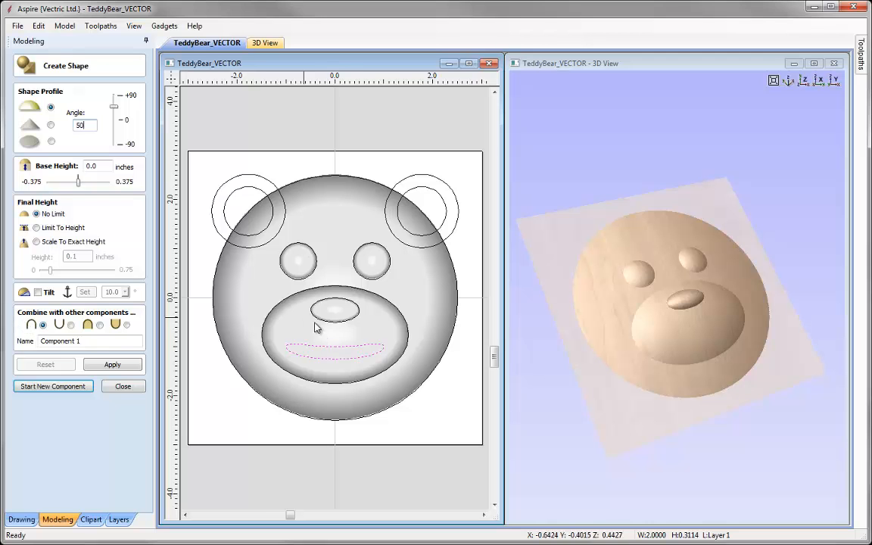
{"action": "double_click", "coordinate": [98, 341]}
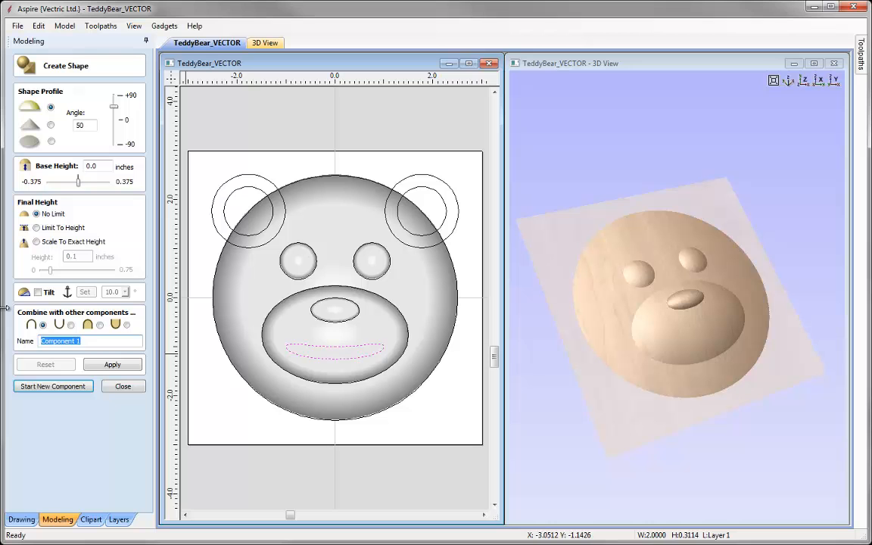
{"action": "type", "text": "Mouth"}
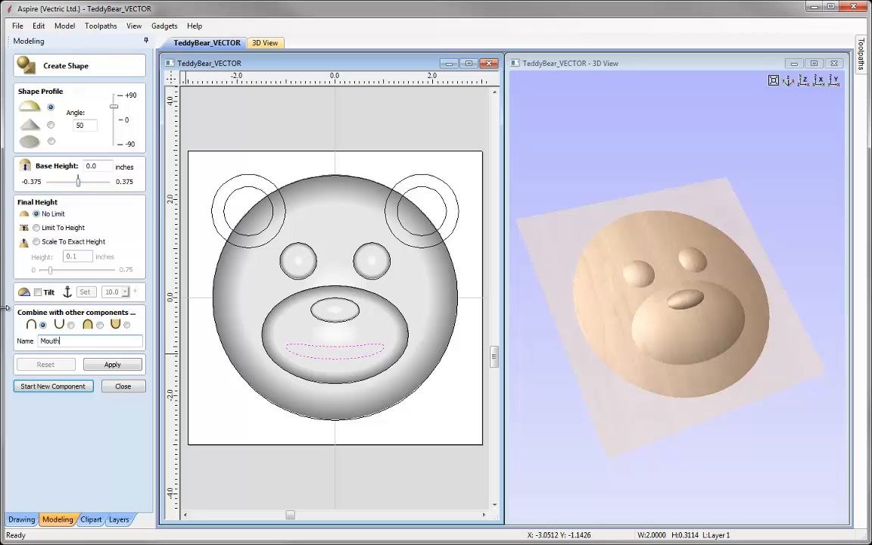
{"action": "left_click", "coordinate": [112, 364]}
Switch the Mouth component's combine mode to subtract so it cuts into the snout, and finish creating shapes.
{"action": "left_click_drag", "start_coordinate": [704, 325], "coordinate": [629, 327]}
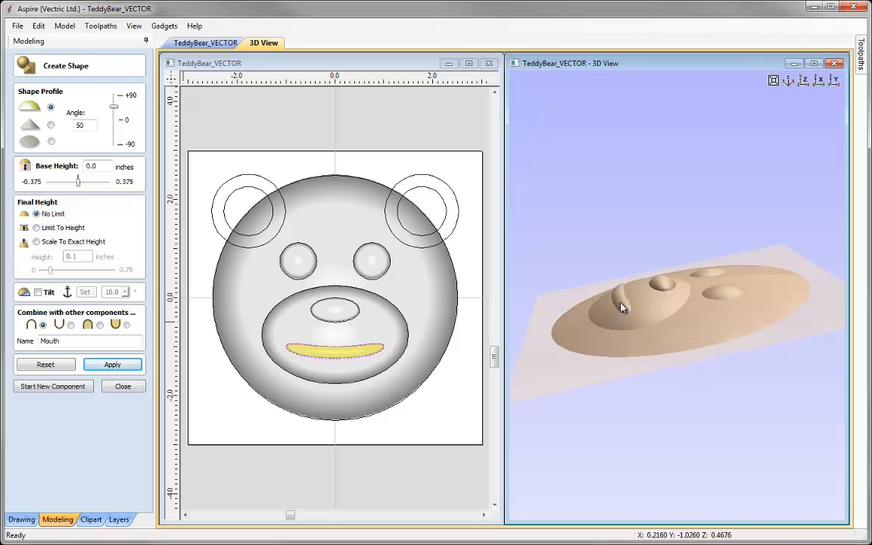
{"action": "left_click_drag", "start_coordinate": [626, 309], "coordinate": [644, 356]}
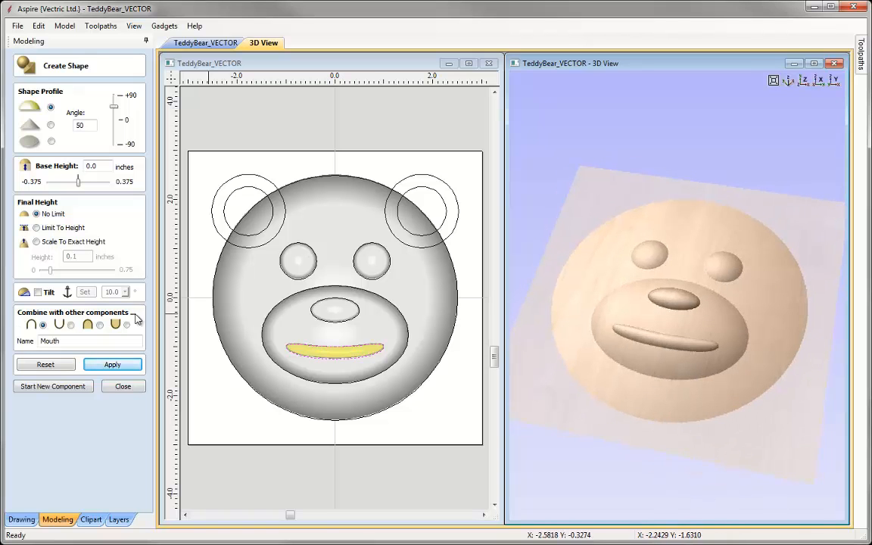
{"action": "left_click", "coordinate": [70, 325]}
{"action": "mouse_move", "coordinate": [576, 317]}
{"action": "left_mouse_down"}
{"action": "mouse_move", "coordinate": [500, 279]}
{"action": "mouse_move", "coordinate": [571, 274]}
{"action": "mouse_move", "coordinate": [629, 321]}
{"action": "mouse_move", "coordinate": [624, 290]}
{"action": "mouse_move", "coordinate": [637, 282]}
{"action": "mouse_move", "coordinate": [609, 286]}
{"action": "mouse_move", "coordinate": [763, 417]}
{"action": "mouse_move", "coordinate": [620, 296]}
{"action": "mouse_move", "coordinate": [567, 308]}
{"action": "left_mouse_up"}
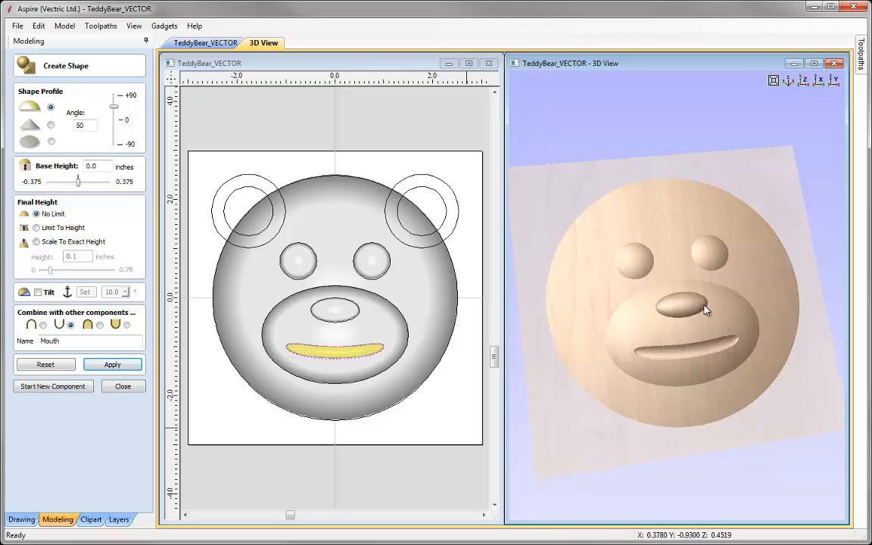
{"action": "left_click", "coordinate": [122, 386]}
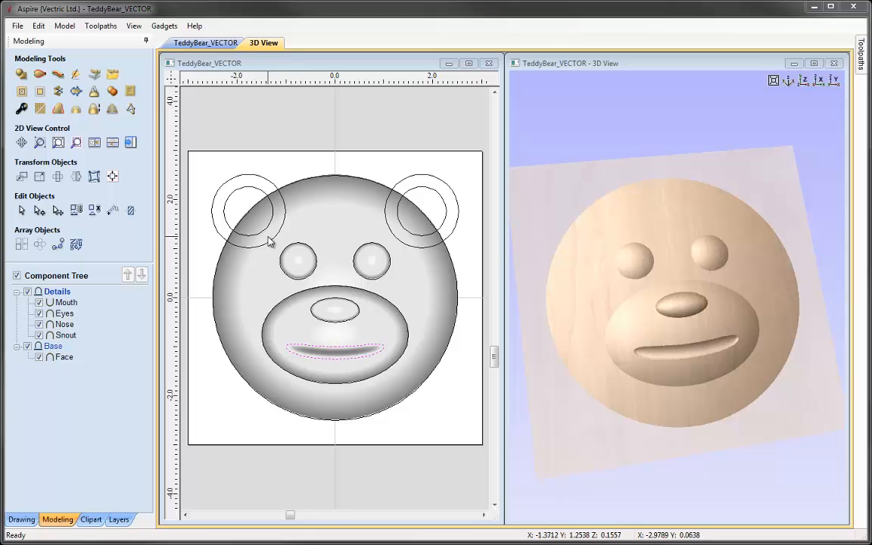
Insert a new level above Details in the Component Tree and rename it Ears.
{"action": "right_click", "coordinate": [54, 294]}
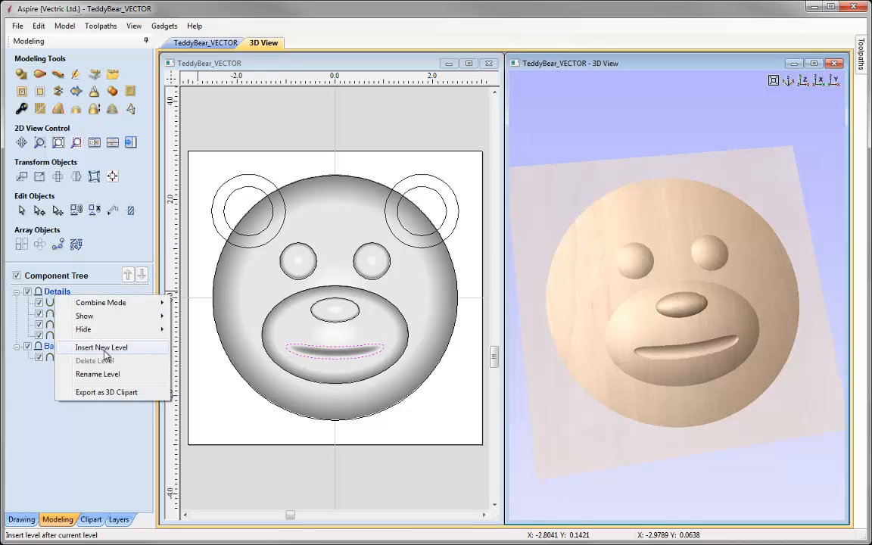
{"action": "left_click", "coordinate": [106, 350]}
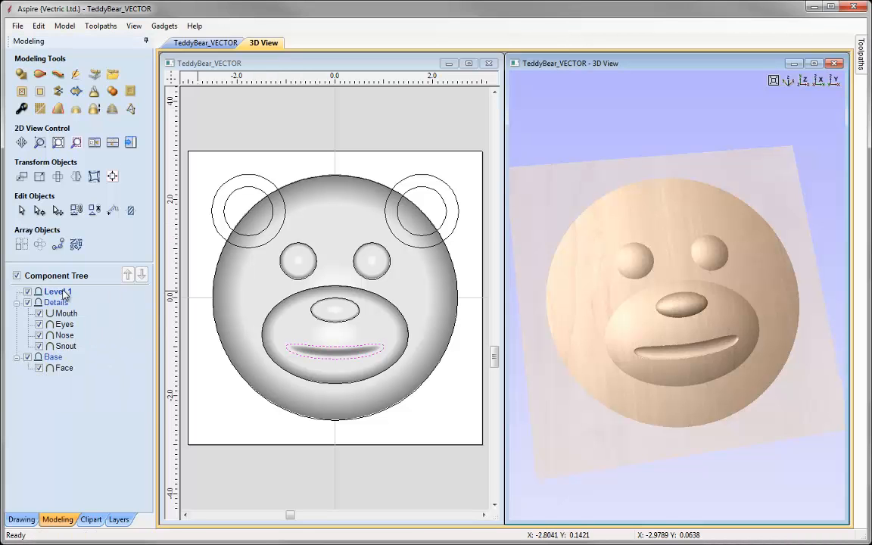
{"action": "right_click", "coordinate": [64, 294]}
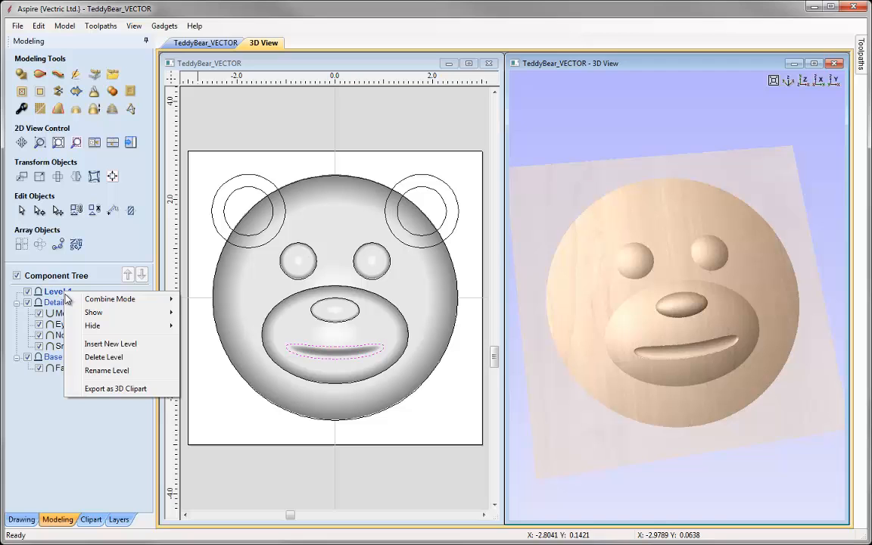
{"action": "left_click", "coordinate": [108, 370]}
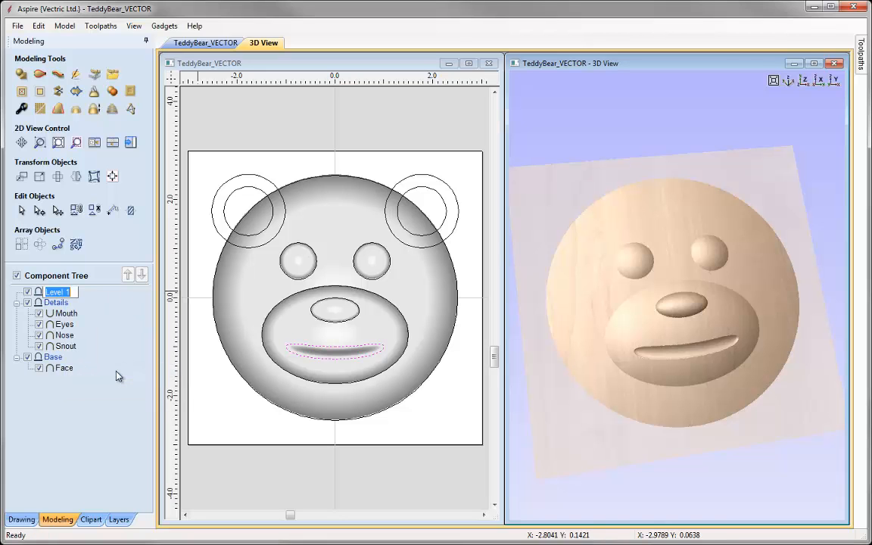
{"action": "type", "text": "Ears"}
{"action": "key", "text": "Return"}
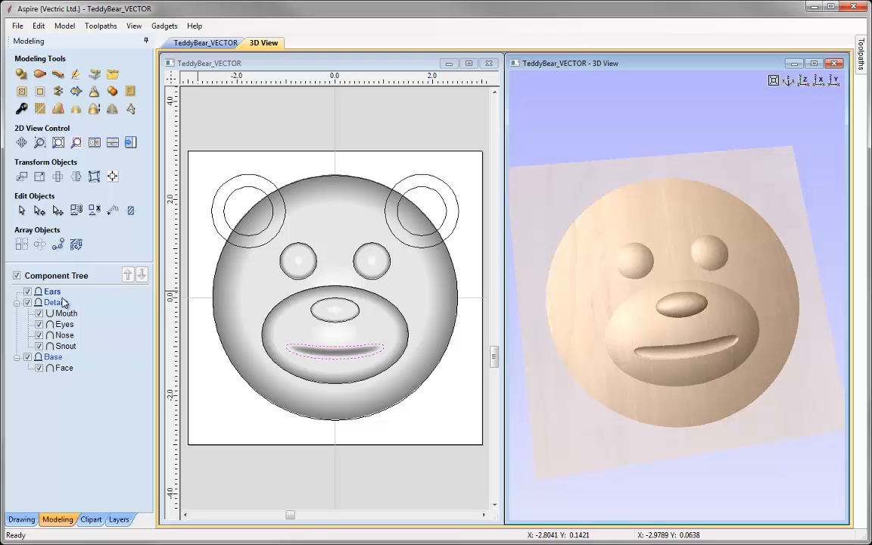
Set the combine mode of the Ears level to Merge.
{"action": "right_click", "coordinate": [58, 296]}
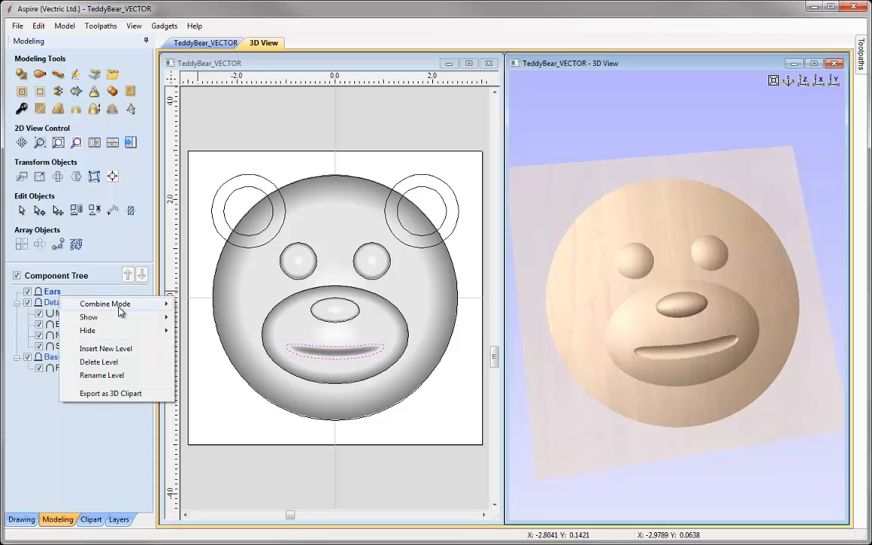
{"action": "mouse_move", "coordinate": [121, 306]}
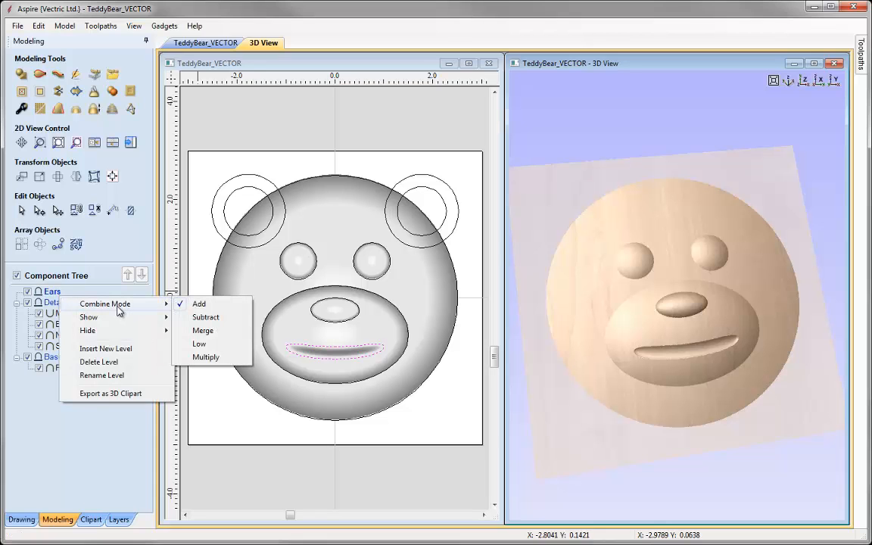
{"action": "left_click", "coordinate": [204, 331]}
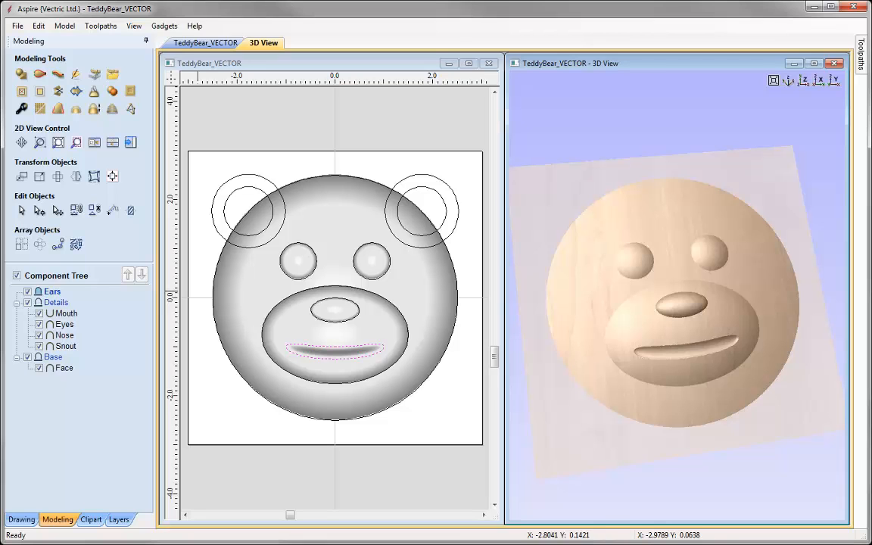
Create a rounded shape named Ear Outer with a 35-degree angle from the two outer ear circles.
{"action": "mouse_move", "coordinate": [60, 377]}
{"action": "left_click", "coordinate": [22, 76]}
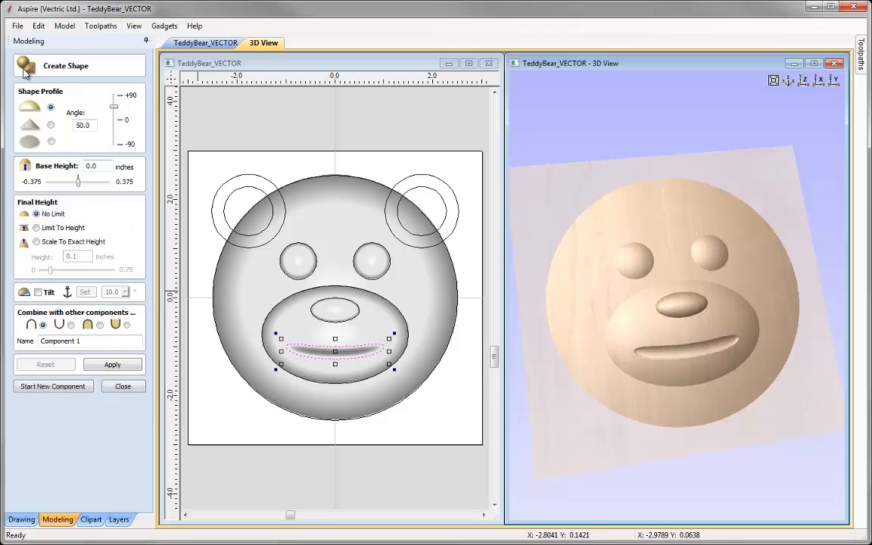
{"action": "left_click", "coordinate": [224, 181]}
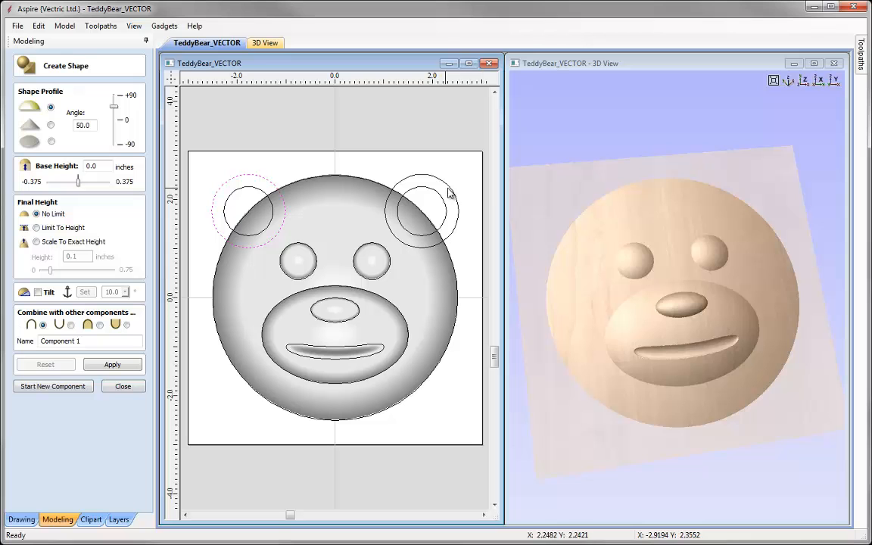
{"action": "left_click", "coordinate": [423, 176], "text": "shift"}
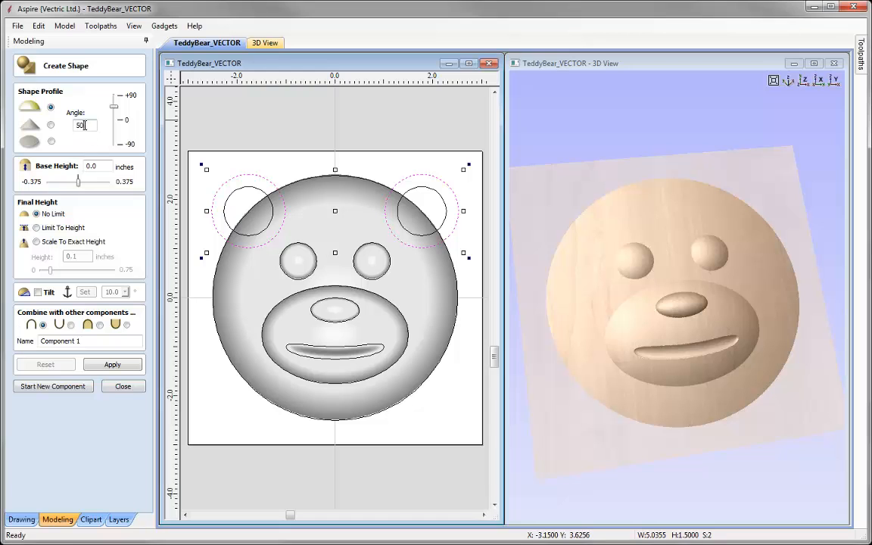
{"action": "left_click_drag", "start_coordinate": [85, 126], "coordinate": [52, 120]}
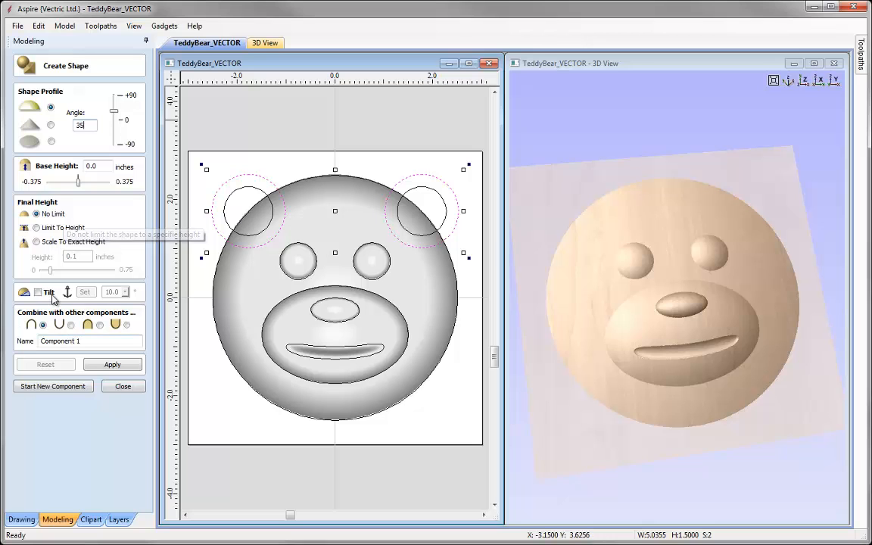
{"action": "left_click", "coordinate": [96, 340]}
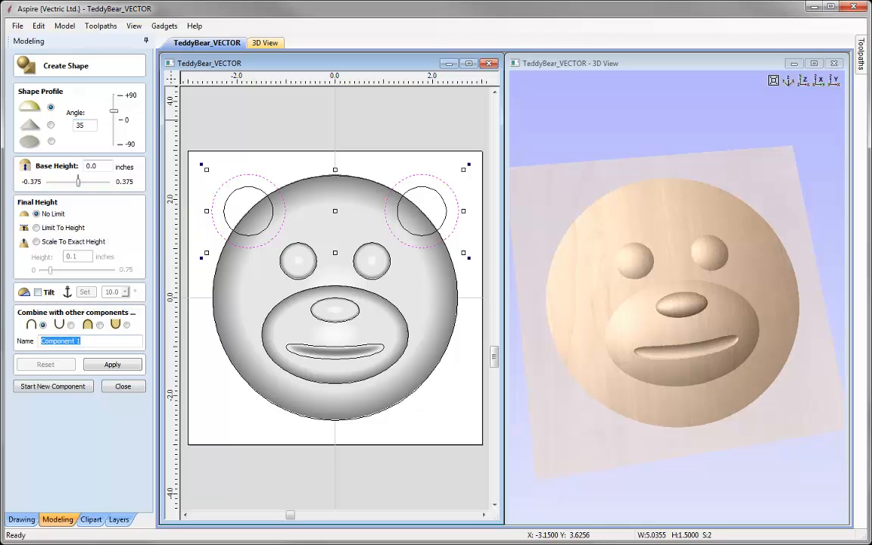
{"action": "type", "text": "Ear Outer"}
{"action": "left_click", "coordinate": [112, 364]}
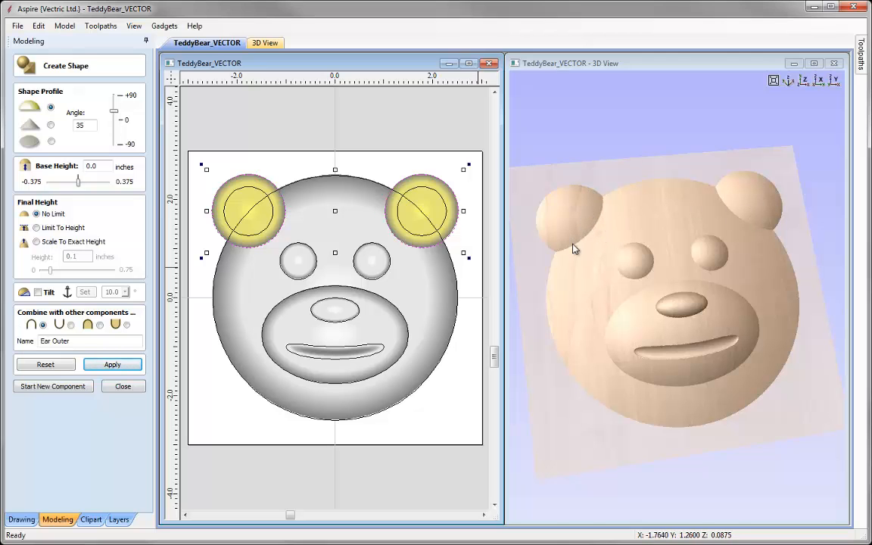
Create a rounded shape named Ear Inner from the two inner ear circles, set to subtract, and finish creating shapes.
{"action": "left_click", "coordinate": [54, 387]}
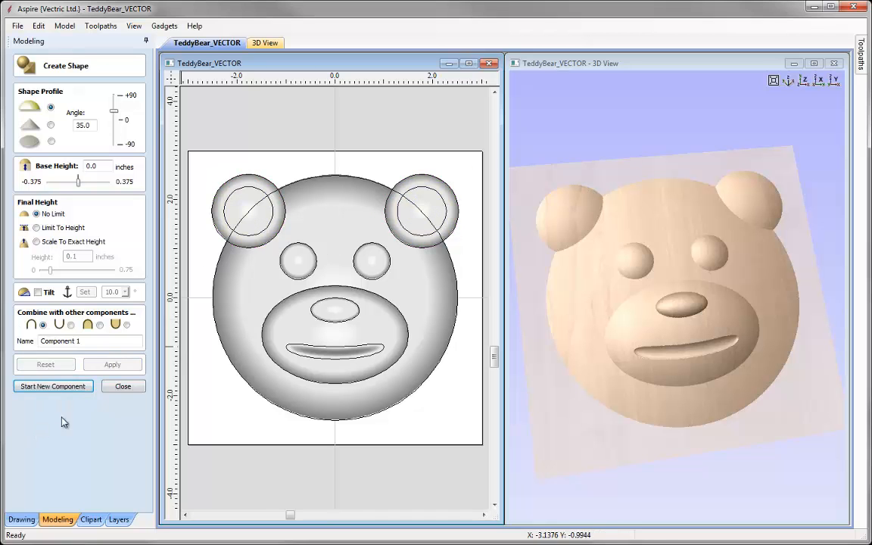
{"action": "left_click", "coordinate": [231, 204]}
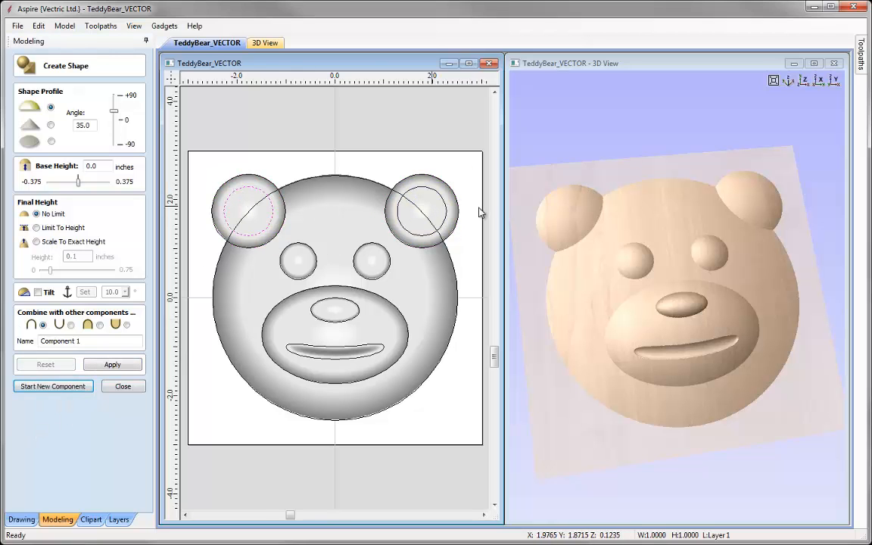
{"action": "left_click", "coordinate": [435, 196], "text": "shift"}
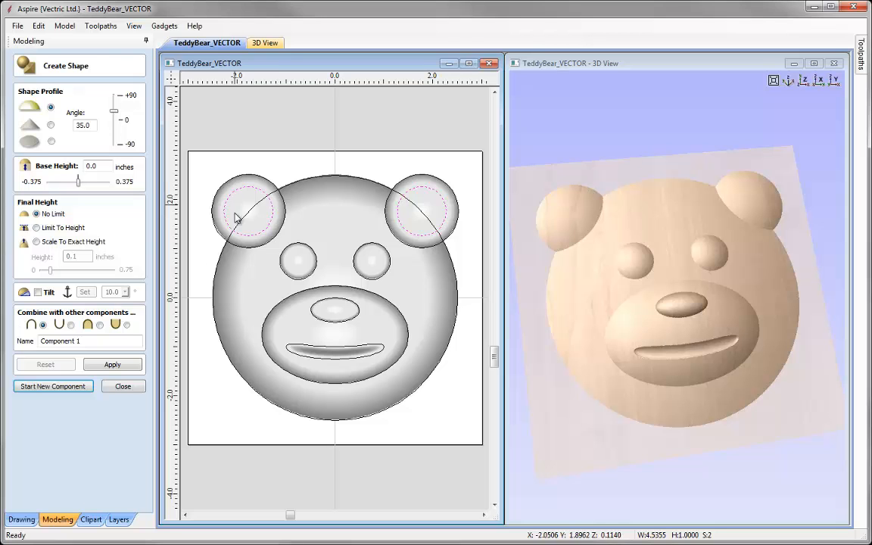
{"action": "left_click", "coordinate": [71, 325]}
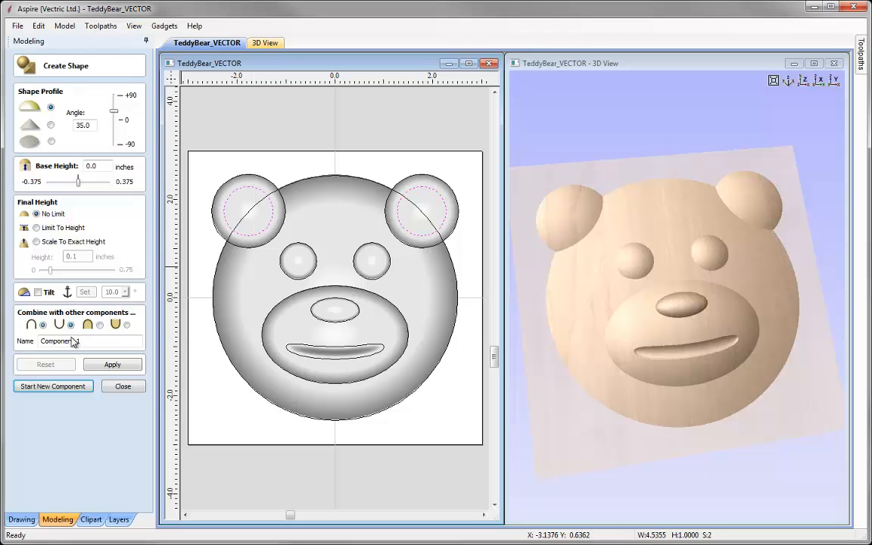
{"action": "double_click", "coordinate": [94, 343]}
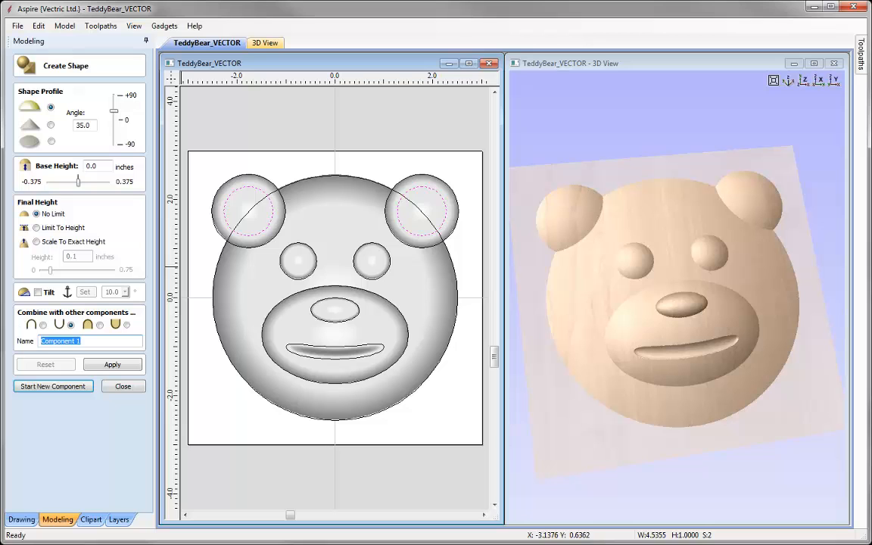
{"action": "type", "text": "E"}
{"action": "left_click", "coordinate": [111, 366]}
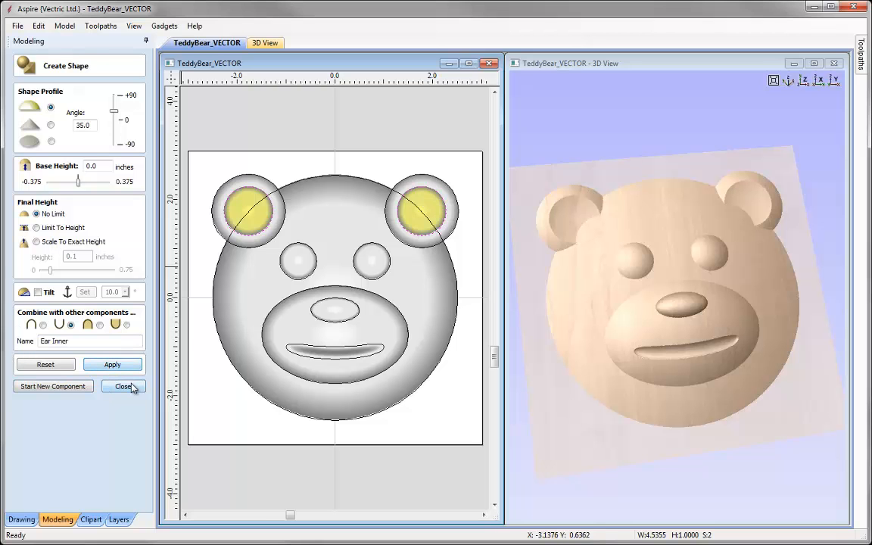
{"action": "left_click", "coordinate": [123, 386]}
Examine the model in the full 3D view by hiding the Ears and Details levels and showing them again one by one.
{"action": "key", "text": "F3"}
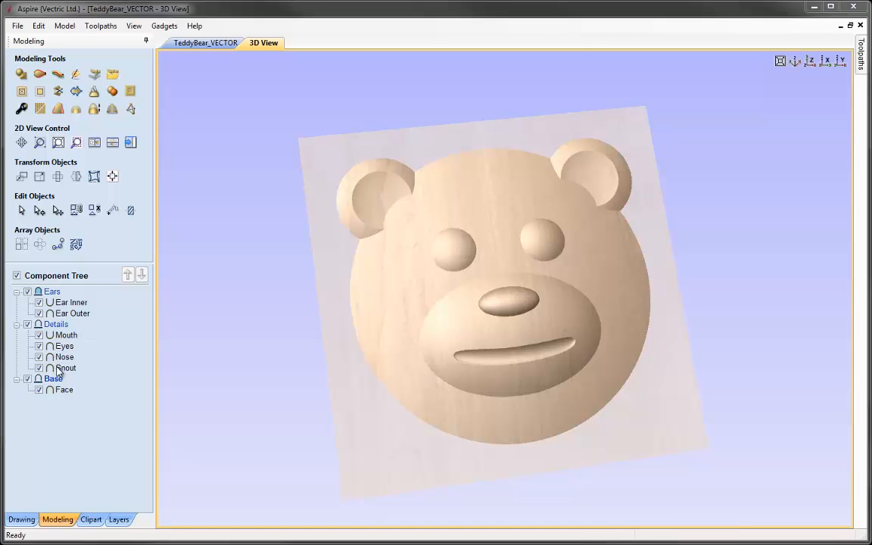
{"action": "left_click", "coordinate": [28, 292]}
{"action": "left_click", "coordinate": [26, 325]}
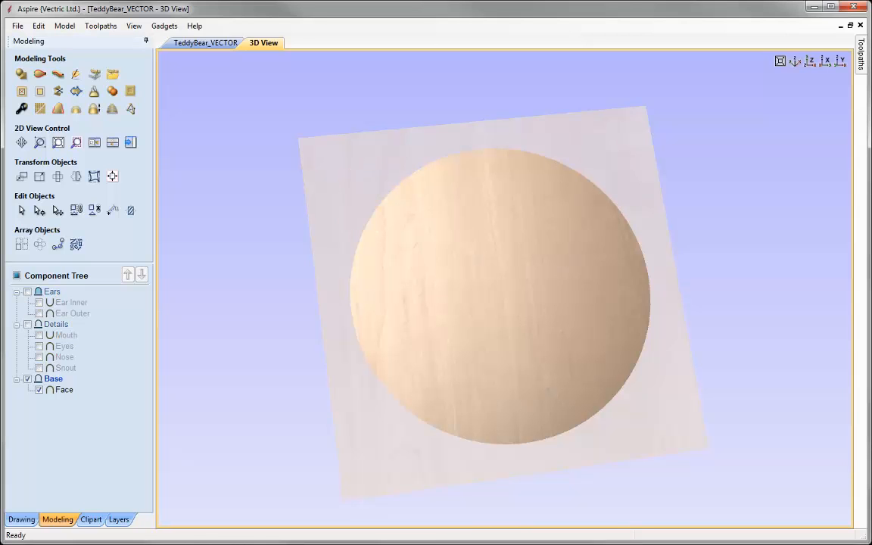
{"action": "mouse_move", "coordinate": [53, 384]}
{"action": "left_click", "coordinate": [29, 324]}
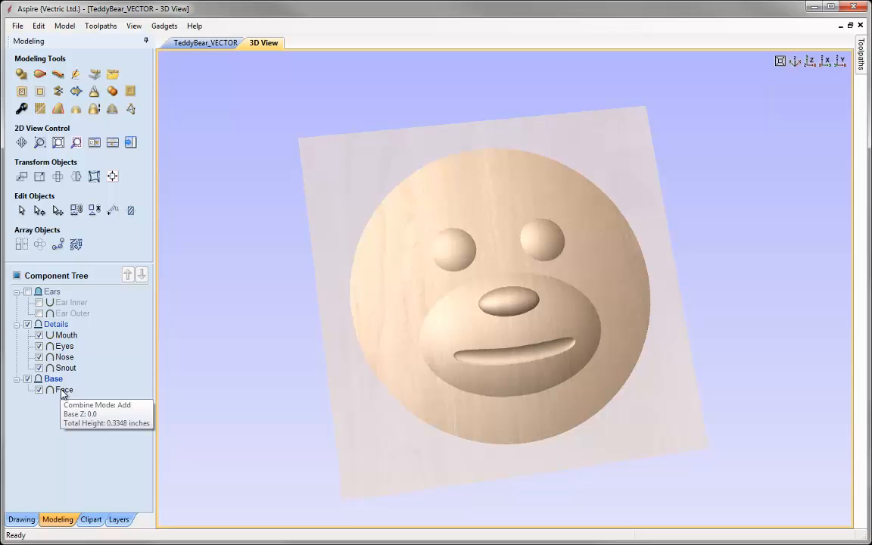
{"action": "left_click", "coordinate": [27, 292]}
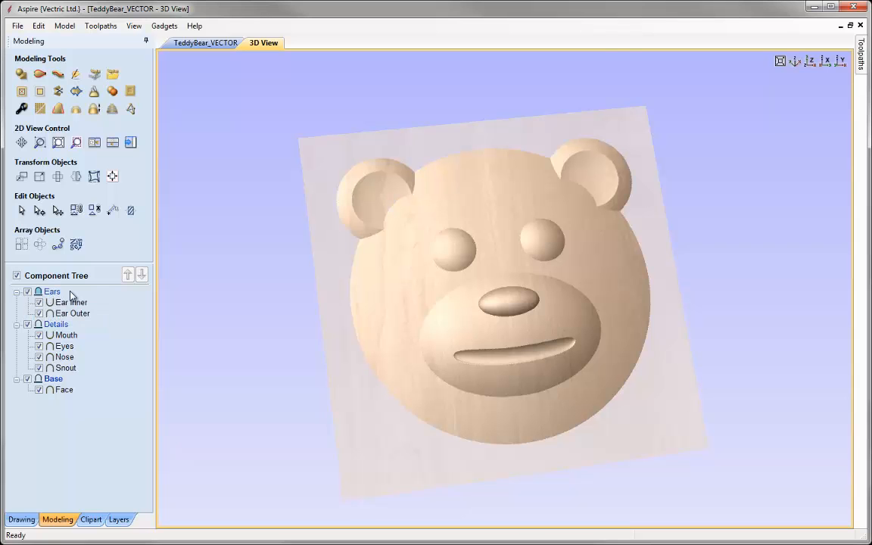
{"action": "mouse_move", "coordinate": [59, 302]}
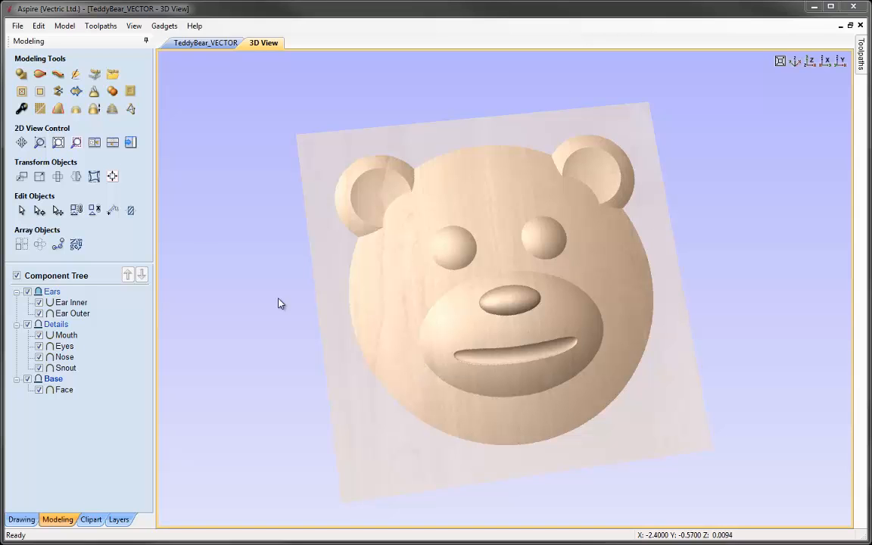
Scale the model height, trying an exact height of 0.4 inches before setting and accepting 0.6 inches.
{"action": "left_click", "coordinate": [93, 111]}
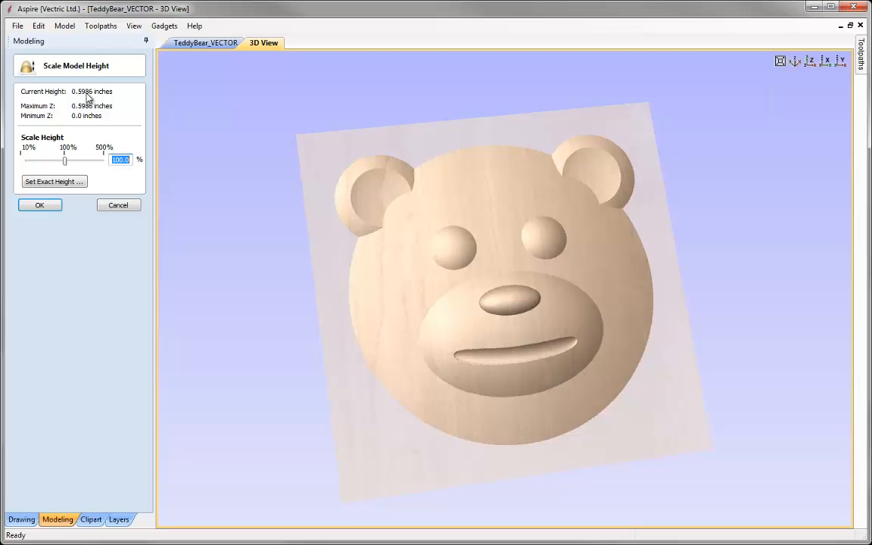
{"action": "left_click", "coordinate": [62, 187]}
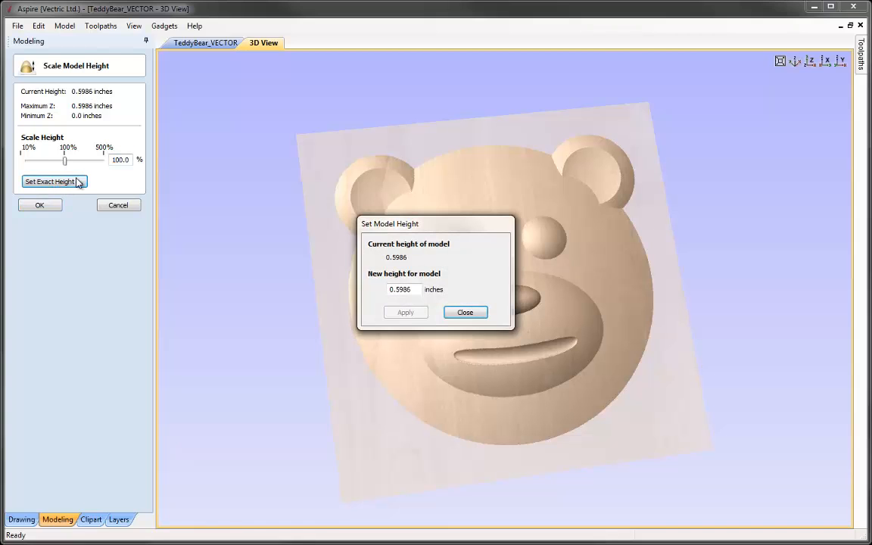
{"action": "left_click_drag", "start_coordinate": [416, 292], "coordinate": [370, 288]}
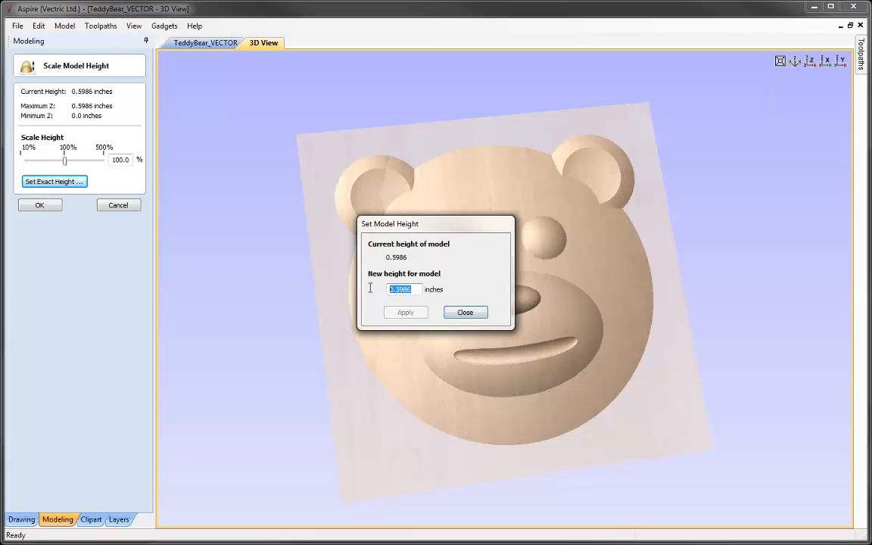
{"action": "type", "text": "0.4"}
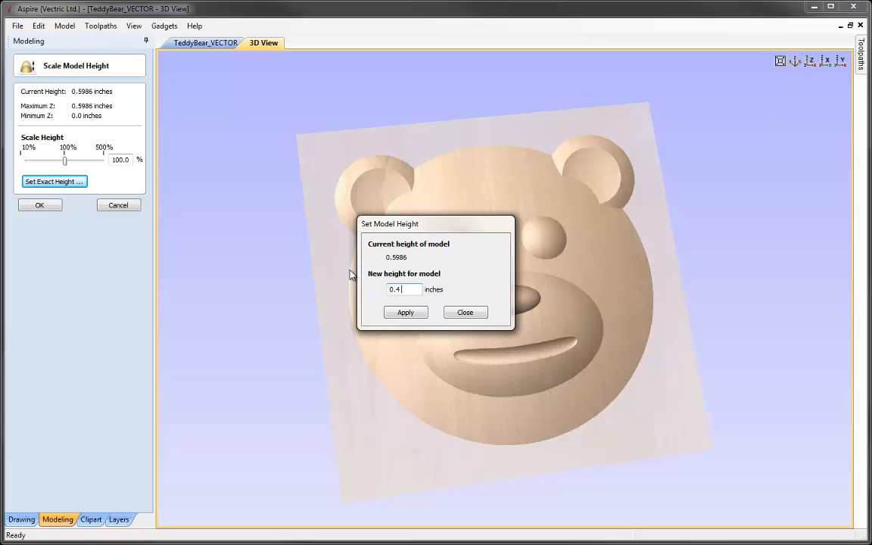
{"action": "left_click", "coordinate": [401, 312]}
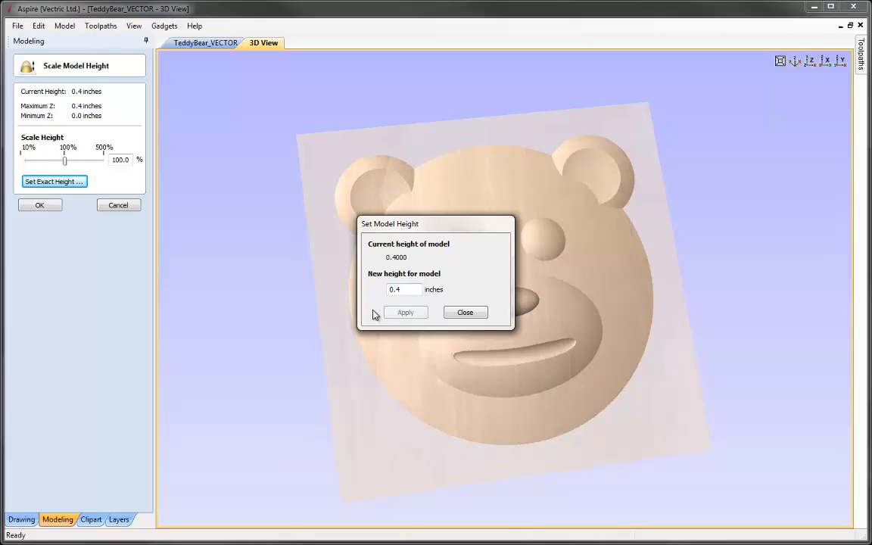
{"action": "type", "text": "0.6"}
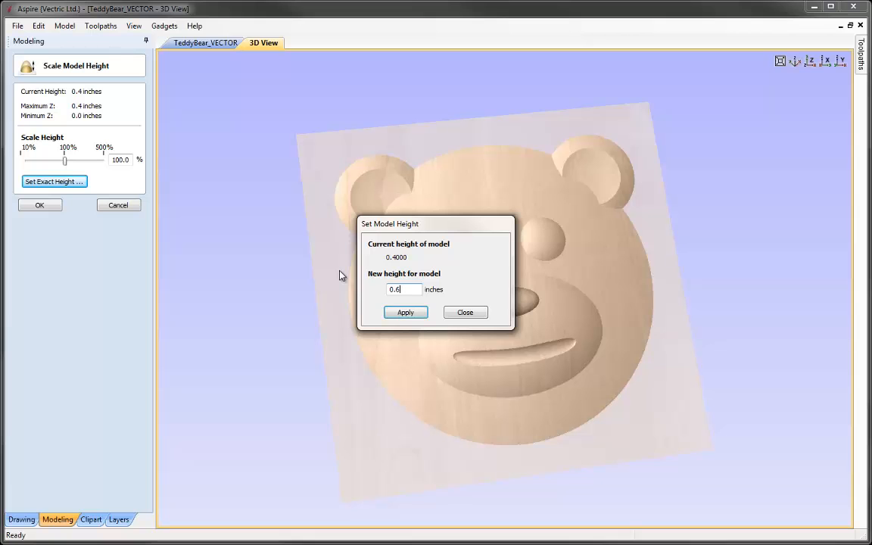
{"action": "left_click", "coordinate": [411, 317]}
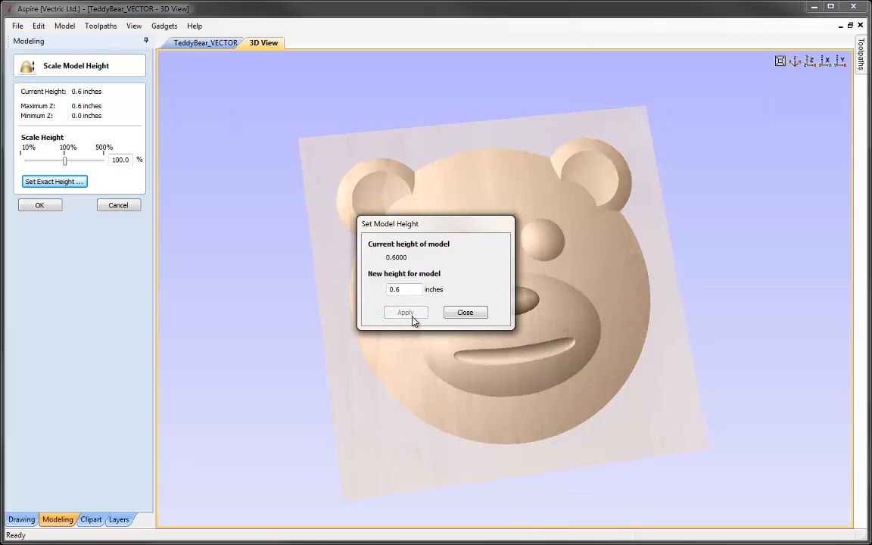
{"action": "left_click", "coordinate": [467, 318]}
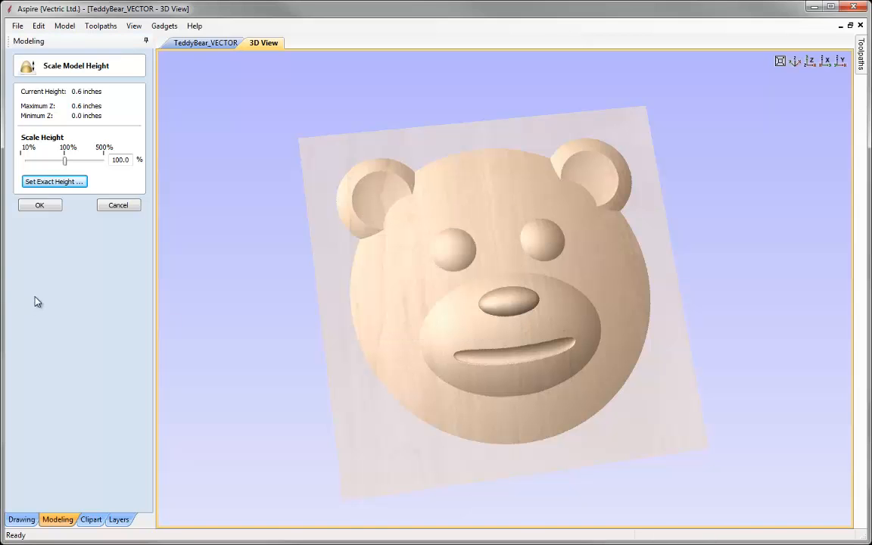
{"action": "left_click", "coordinate": [41, 206]}
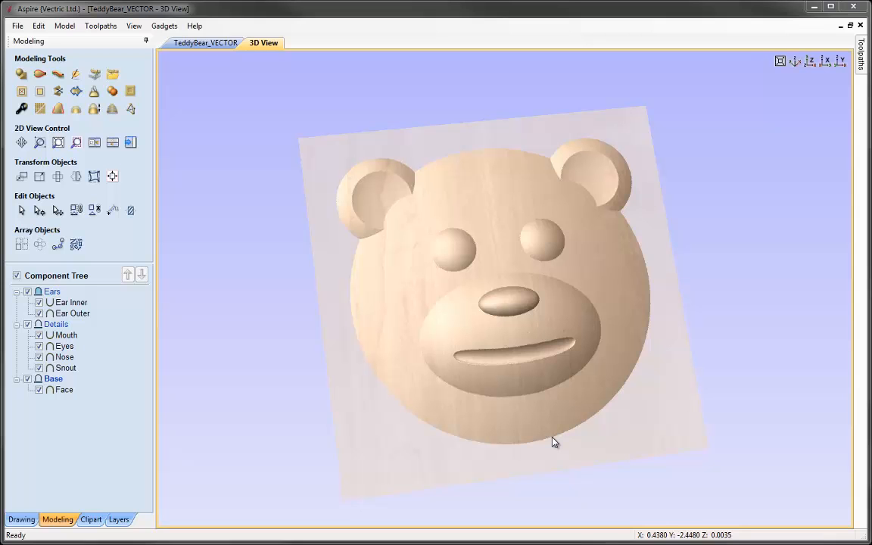
Copy the two outer ear circles and the face circle to a new visible, active layer named Layer 2.
{"action": "left_click", "coordinate": [94, 143]}
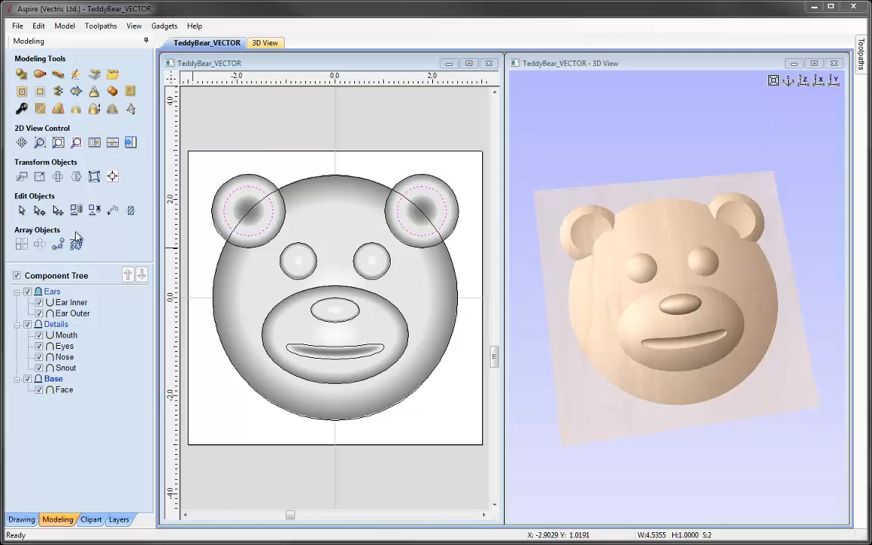
{"action": "left_click", "coordinate": [262, 181]}
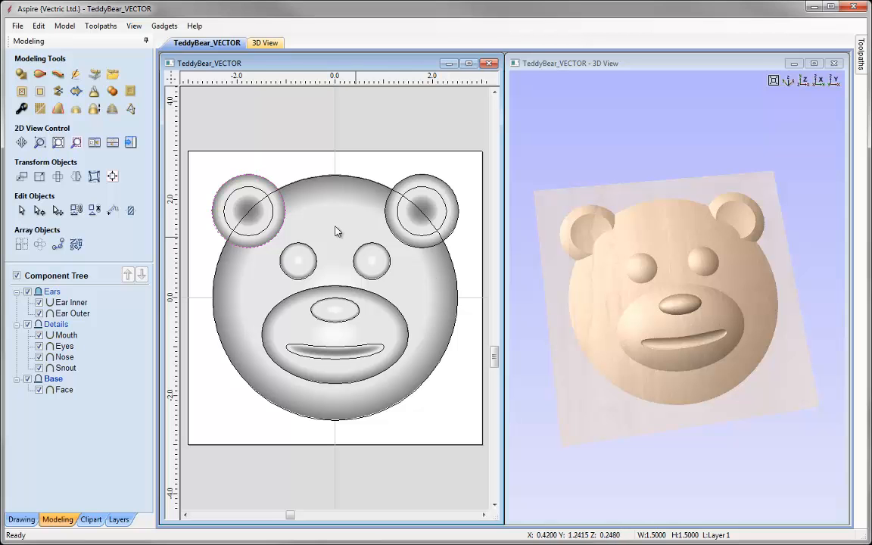
{"action": "left_click", "coordinate": [410, 179], "text": "shift"}
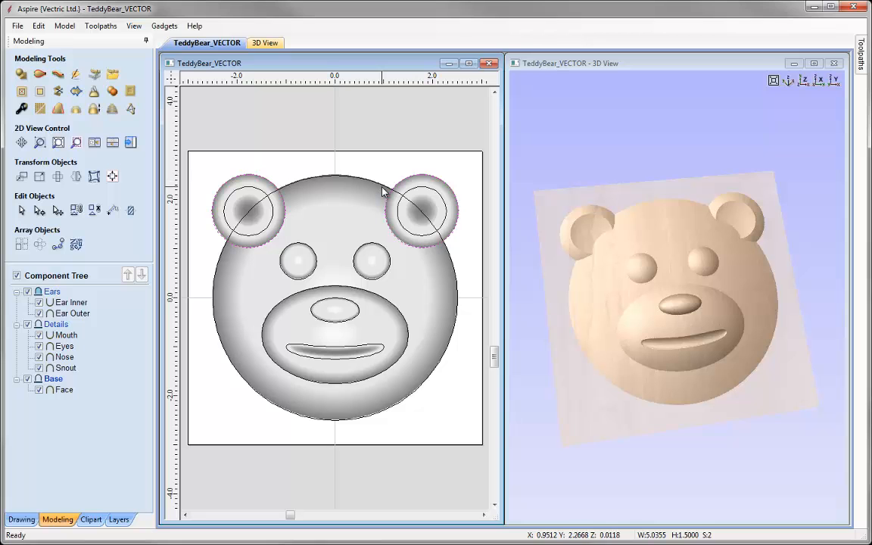
{"action": "left_click", "coordinate": [382, 187], "text": "shift"}
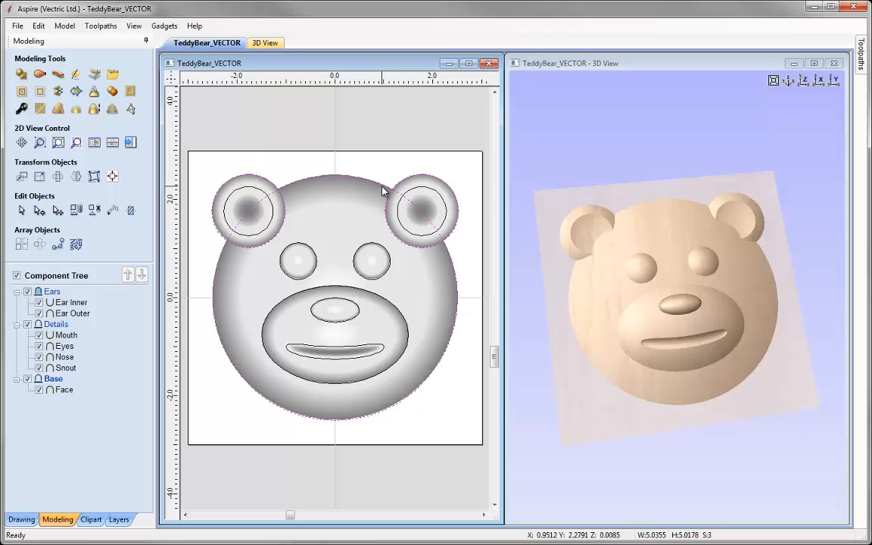
{"action": "right_click", "coordinate": [383, 189]}
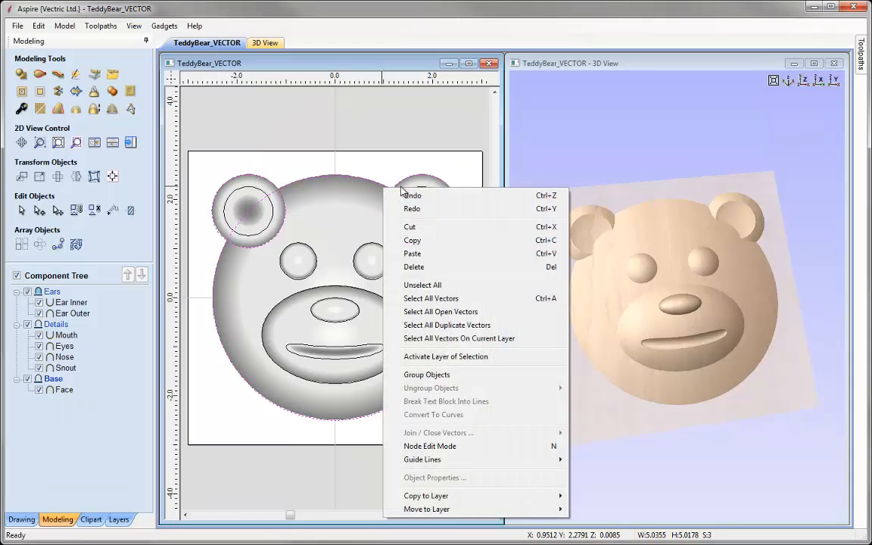
{"action": "mouse_move", "coordinate": [450, 500]}
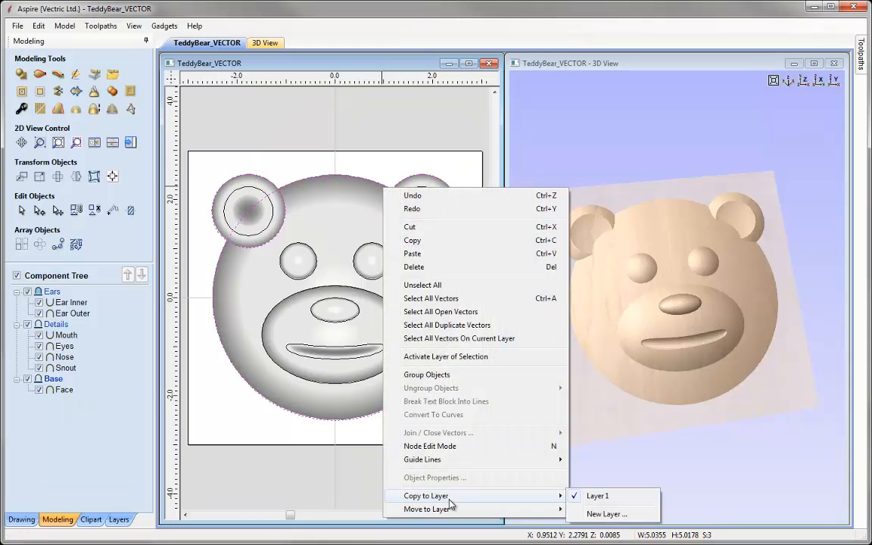
{"action": "left_click", "coordinate": [638, 519]}
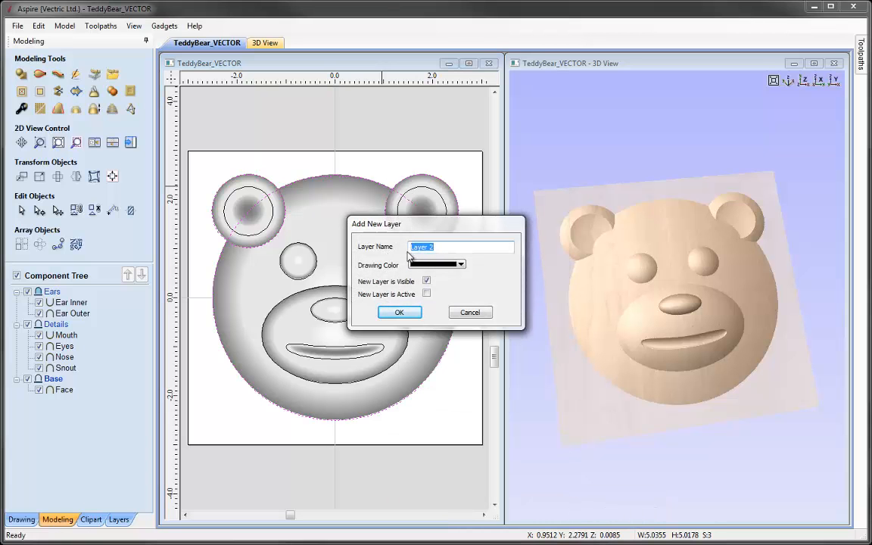
{"action": "left_click", "coordinate": [427, 294]}
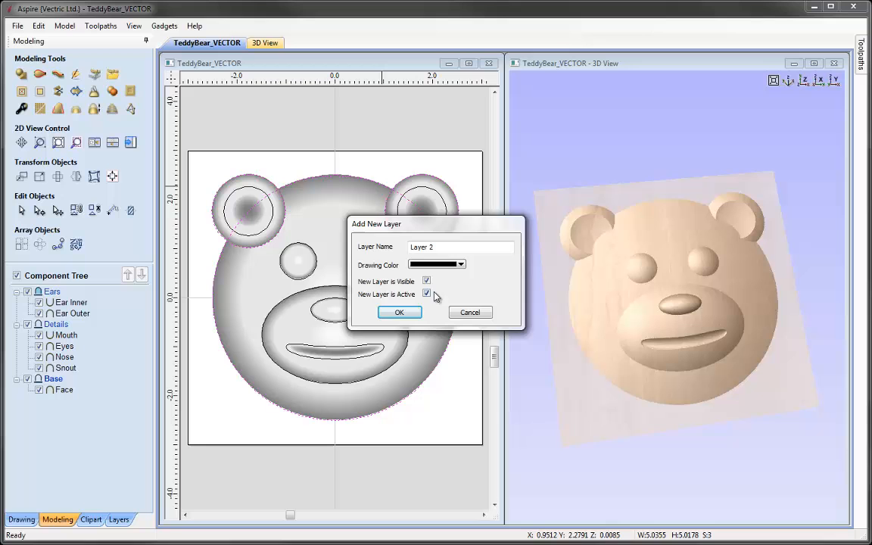
{"action": "left_click", "coordinate": [399, 312]}
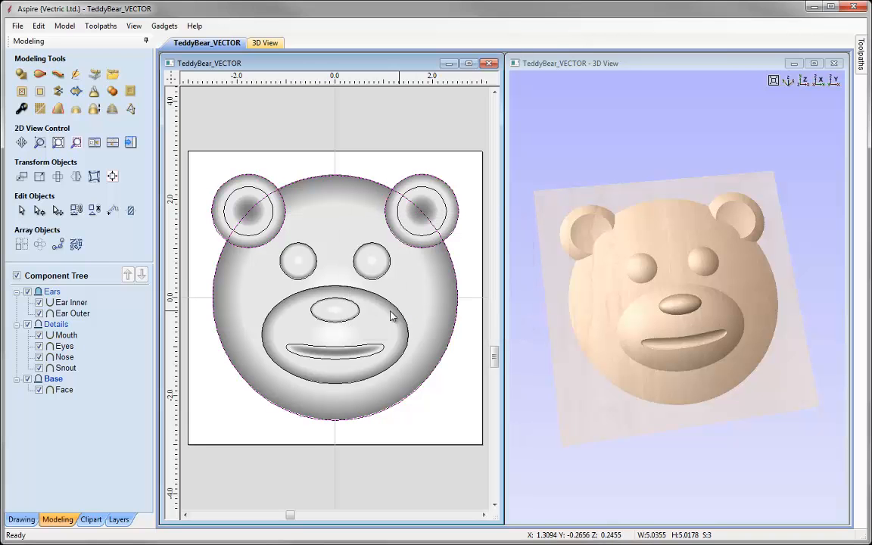
Hide Layer 1 and weld the copied ear and face circles on Layer 2 into one outline.
{"action": "left_click", "coordinate": [118, 520]}
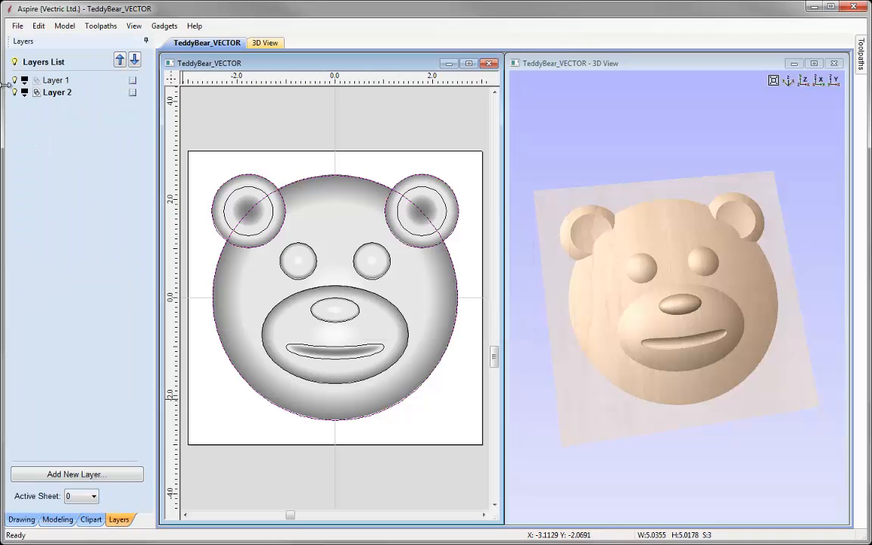
{"action": "left_click", "coordinate": [15, 80]}
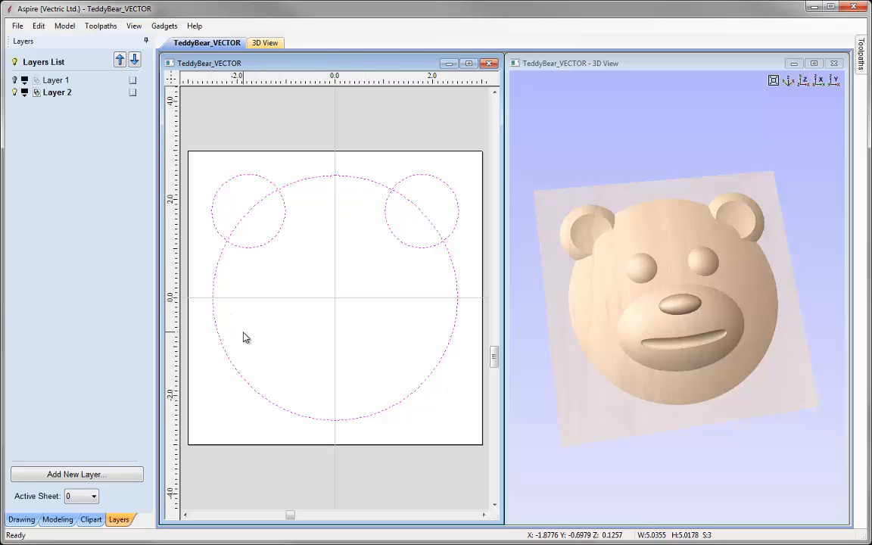
{"action": "left_click", "coordinate": [21, 519]}
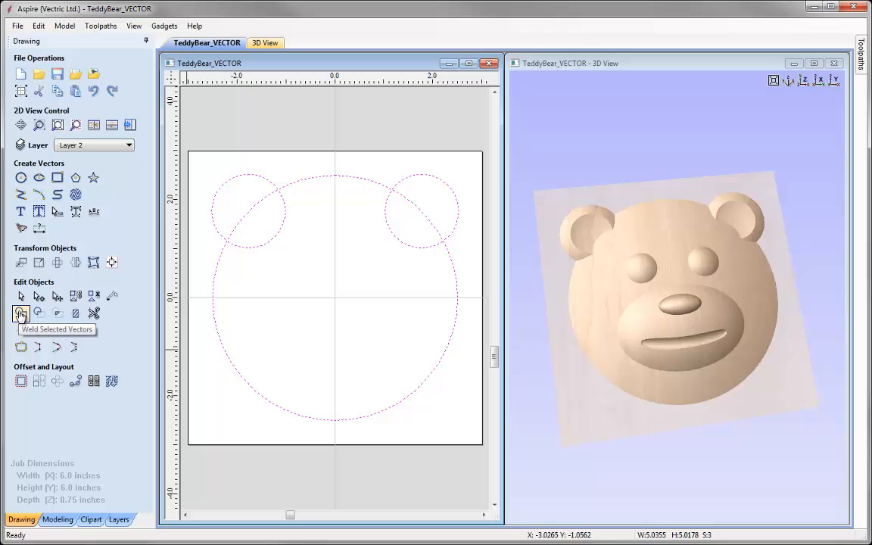
{"action": "left_click", "coordinate": [20, 314]}
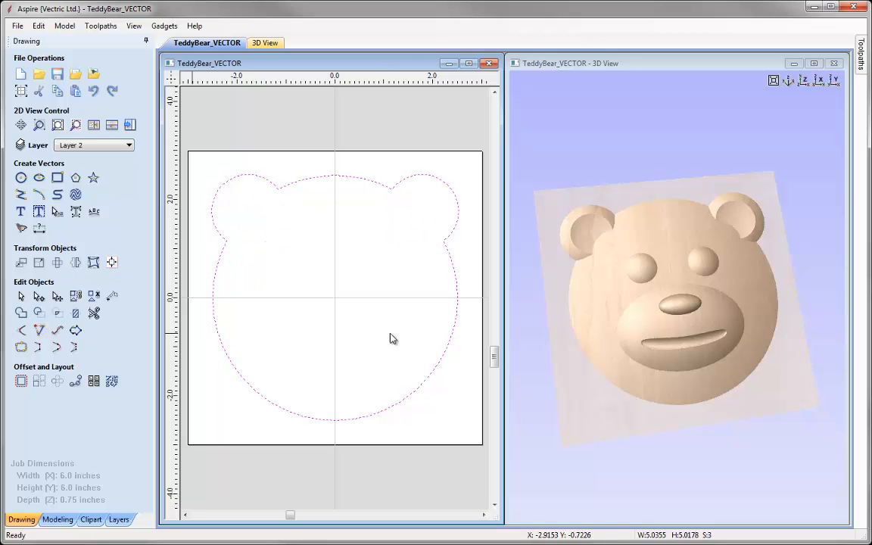
Open the material setup for toolpaths, set the material thickness to 0.75 inches and move the XY datum to the lower-left corner.
{"action": "left_click", "coordinate": [131, 126]}
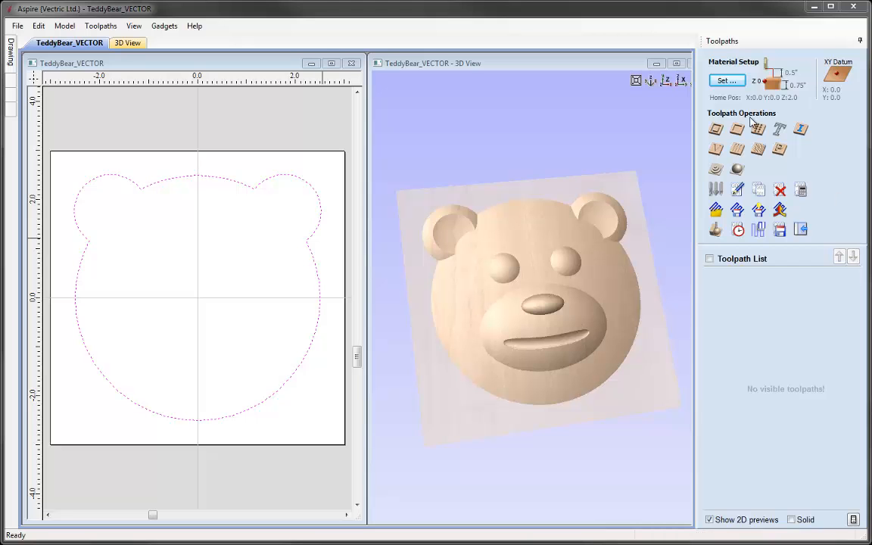
{"action": "left_click", "coordinate": [727, 81]}
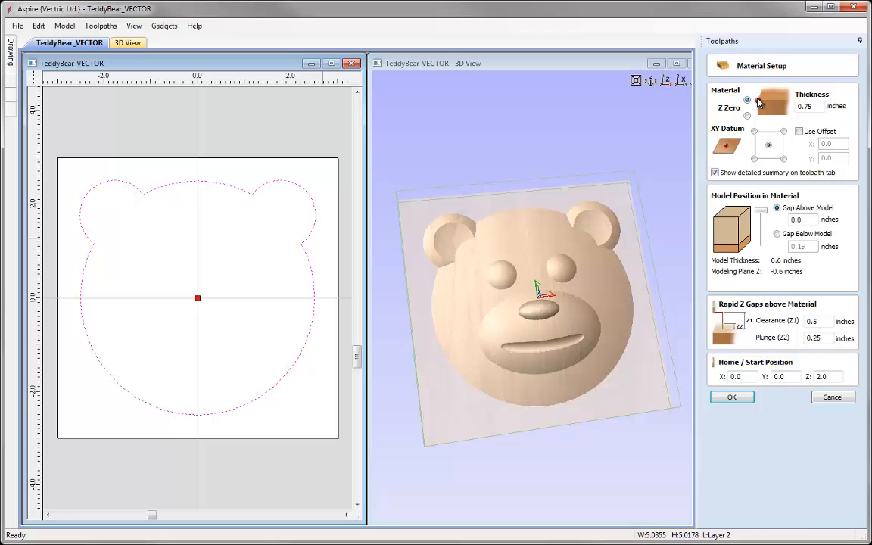
{"action": "left_click_drag", "start_coordinate": [819, 106], "coordinate": [797, 104]}
{"action": "type", "text": "0.75"}
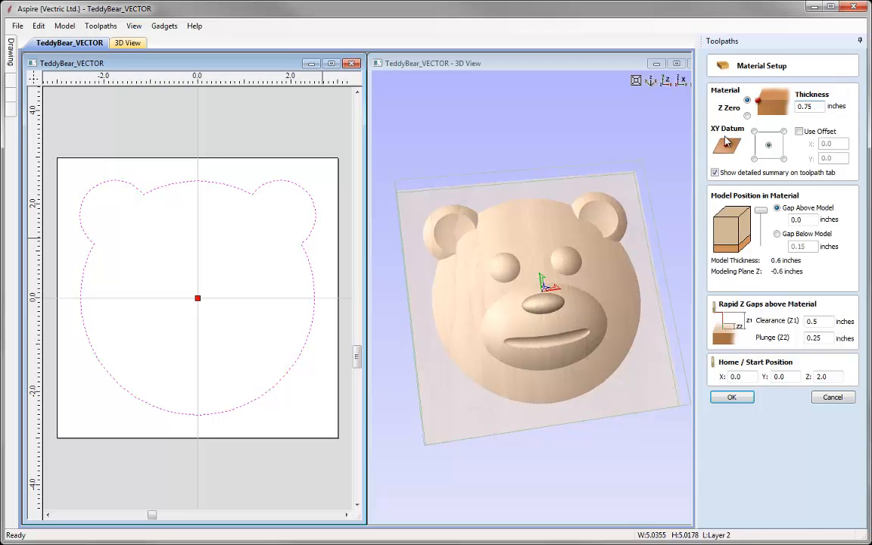
{"action": "left_click", "coordinate": [755, 160]}
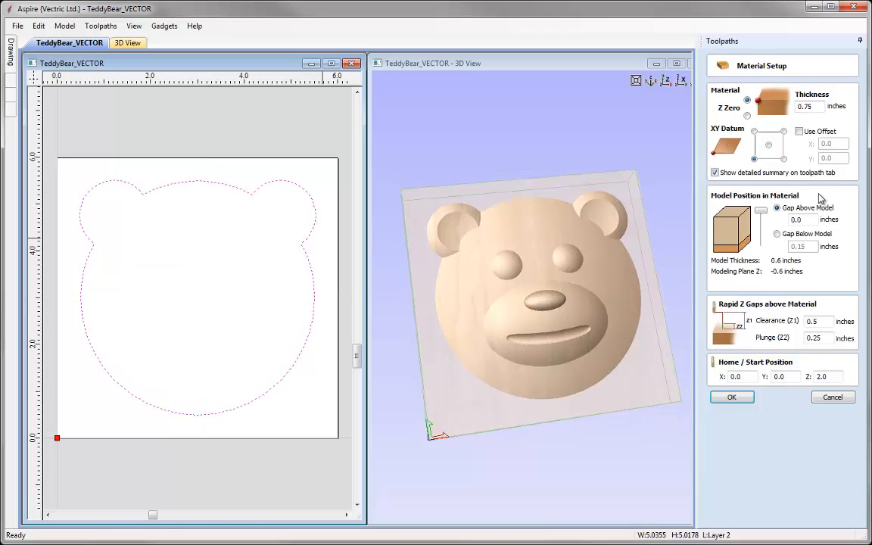
Position the model within the material with a 0.03-inch gap above it.
{"action": "left_click", "coordinate": [765, 211]}
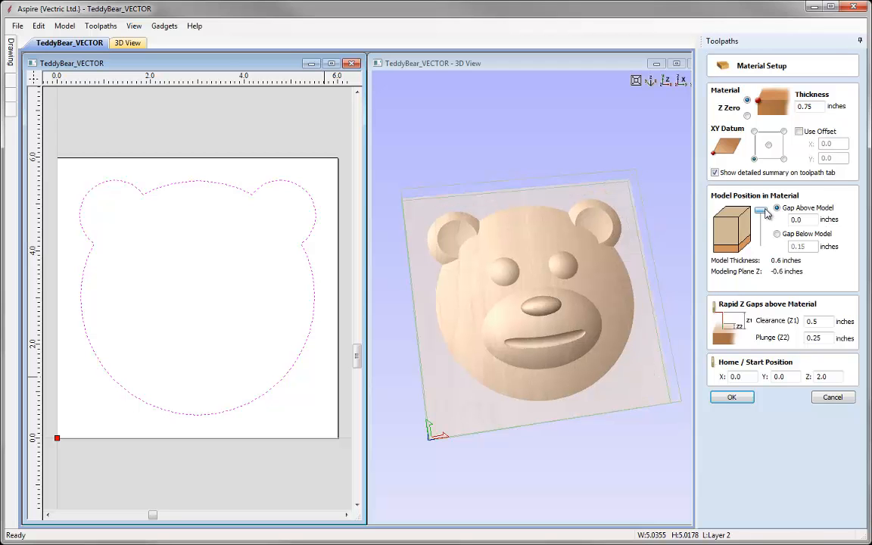
{"action": "left_click_drag", "start_coordinate": [765, 213], "coordinate": [767, 214]}
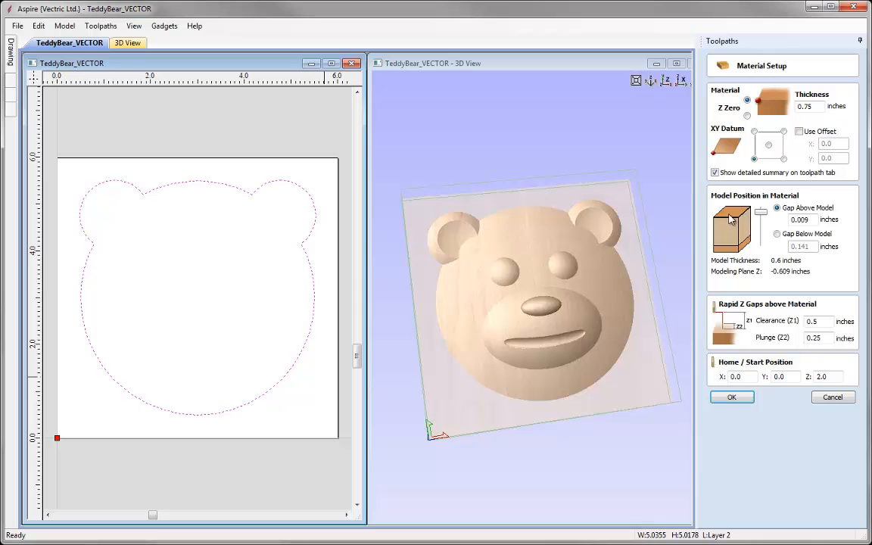
{"action": "left_click_drag", "start_coordinate": [803, 222], "coordinate": [840, 217]}
{"action": "type", "text": "3"}
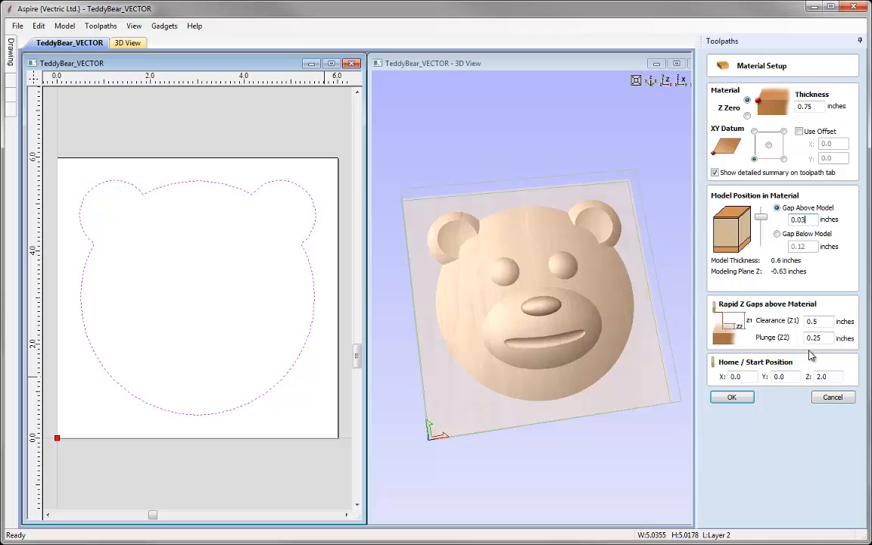
Set the home position's Z to 0.5 inches and accept the material setup.
{"action": "double_click", "coordinate": [824, 376]}
{"action": "type", "text": "0.5"}
{"action": "left_click", "coordinate": [731, 398]}
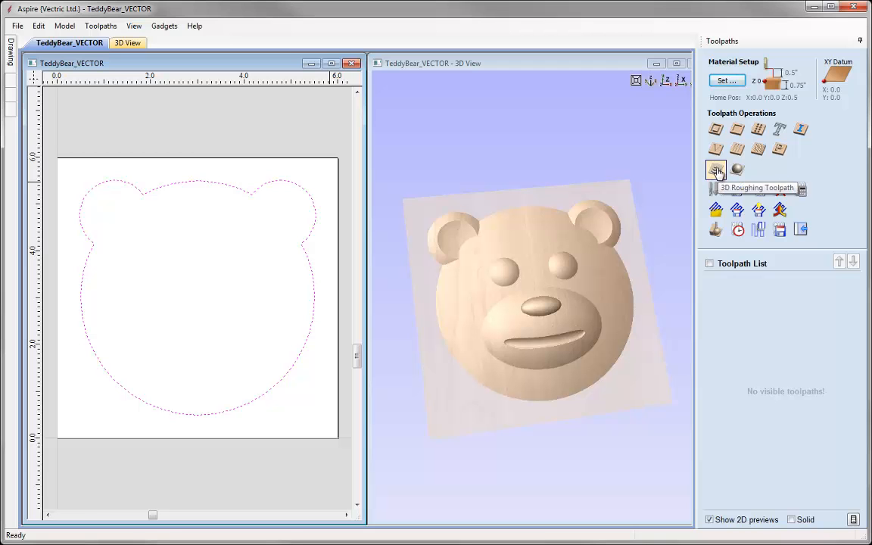
Start a 3D roughing toolpath and assign it the imperial End Mill (0.25 inch).
{"action": "left_click", "coordinate": [717, 171]}
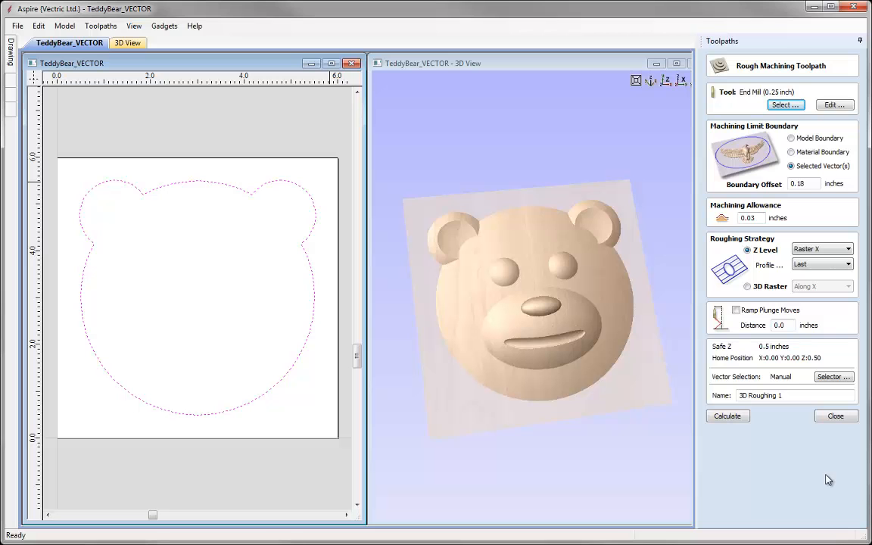
{"action": "left_click", "coordinate": [797, 106]}
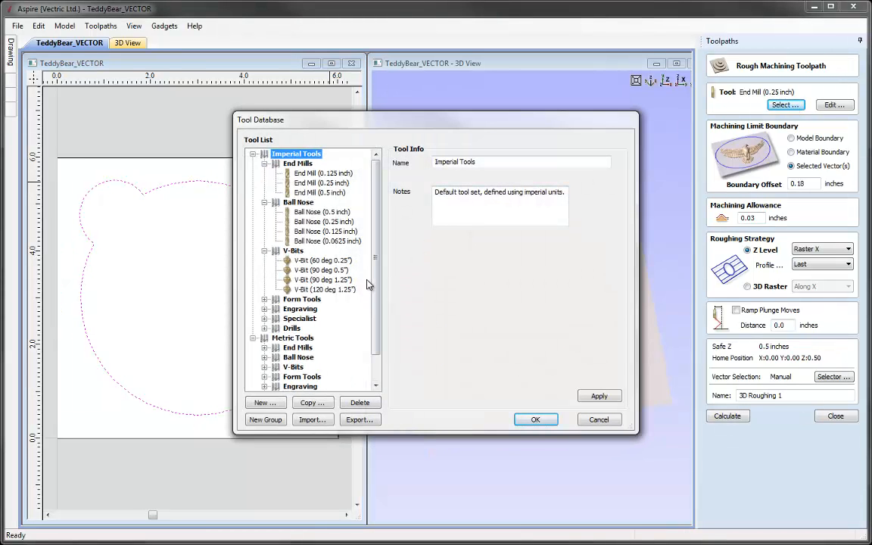
{"action": "left_click", "coordinate": [321, 184]}
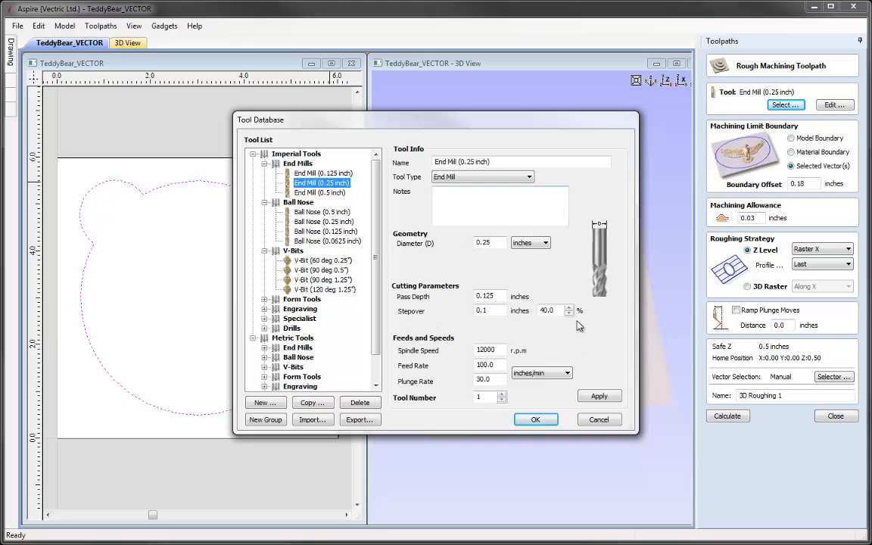
{"action": "left_click", "coordinate": [540, 422]}
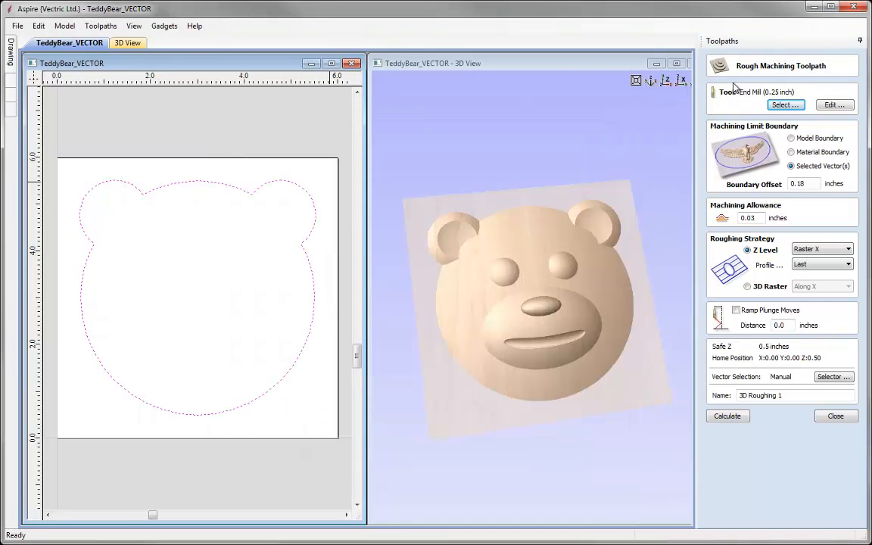
Limit roughing to the selected vector with a 0.18-inch boundary offset and 0.03-inch allowance, and calculate it as 3D Roughing Bear.
{"action": "left_click", "coordinate": [825, 169]}
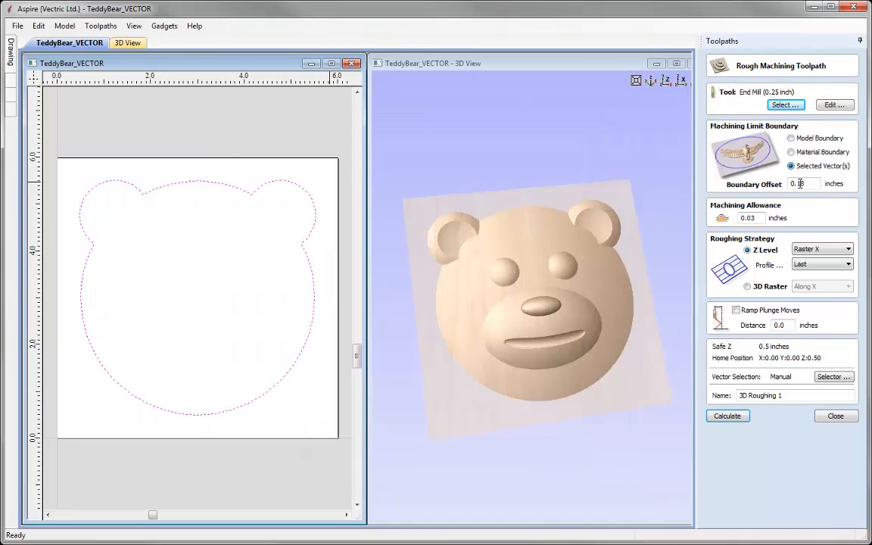
{"action": "left_click_drag", "start_coordinate": [812, 184], "coordinate": [730, 179]}
{"action": "double_click", "coordinate": [750, 218]}
{"action": "left_click", "coordinate": [787, 395]}
{"action": "key", "text": "BackSpace"}
{"action": "type", "text": "Bear"}
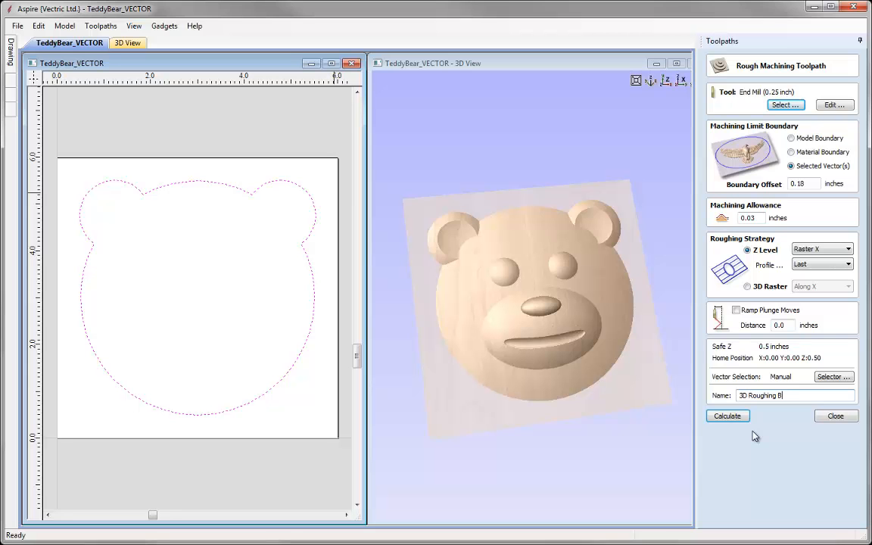
{"action": "left_click", "coordinate": [728, 416]}
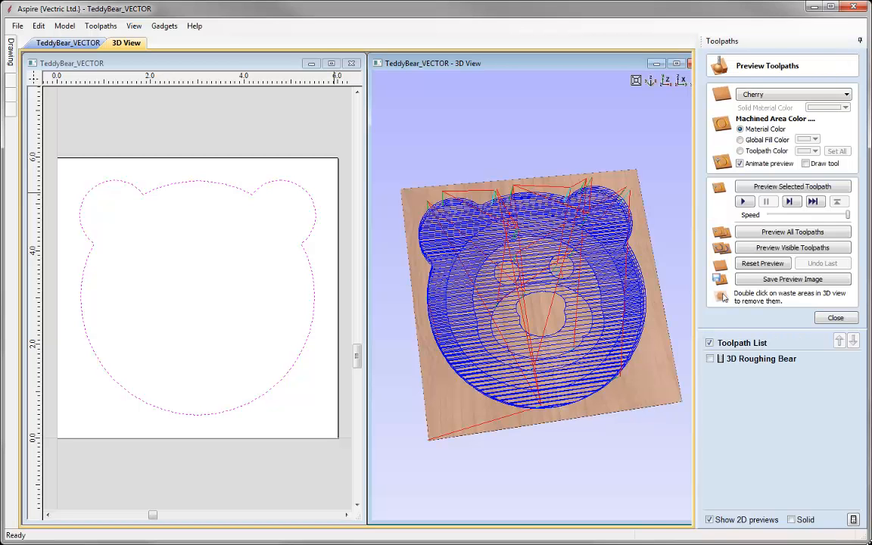
Simulate the 3D Roughing Bear toolpath in the Cherry material, inspect the cut block from several angles, and close the preview.
{"action": "left_click", "coordinate": [768, 188]}
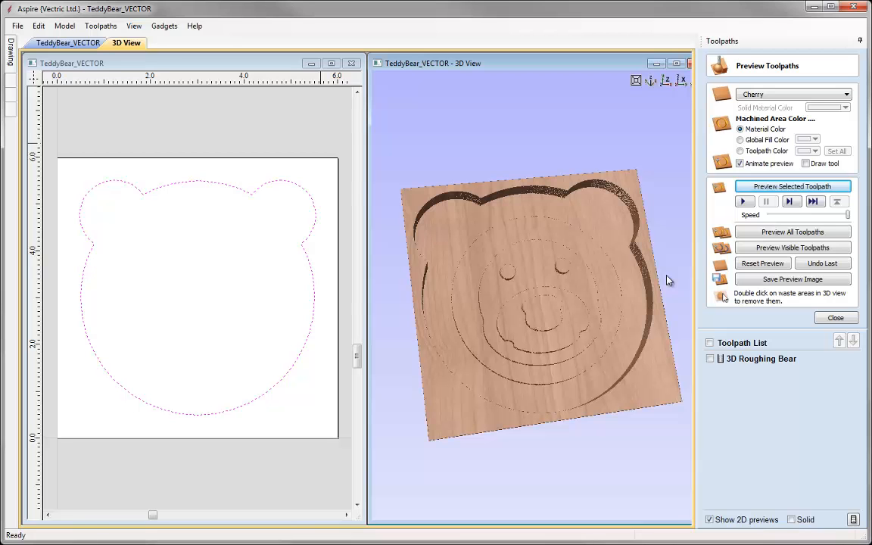
{"action": "left_click_drag", "start_coordinate": [604, 278], "coordinate": [532, 300]}
{"action": "left_click_drag", "start_coordinate": [553, 337], "coordinate": [583, 379]}
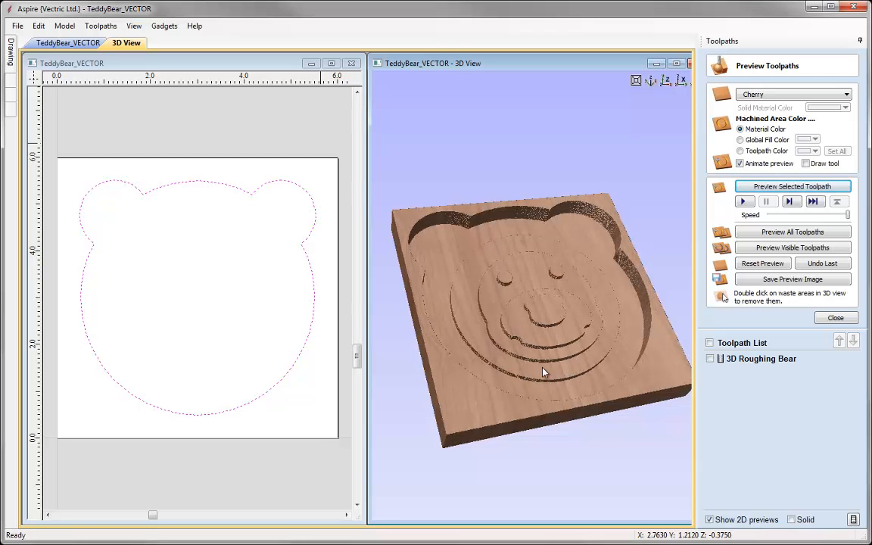
{"action": "left_click_drag", "start_coordinate": [551, 331], "coordinate": [857, 372]}
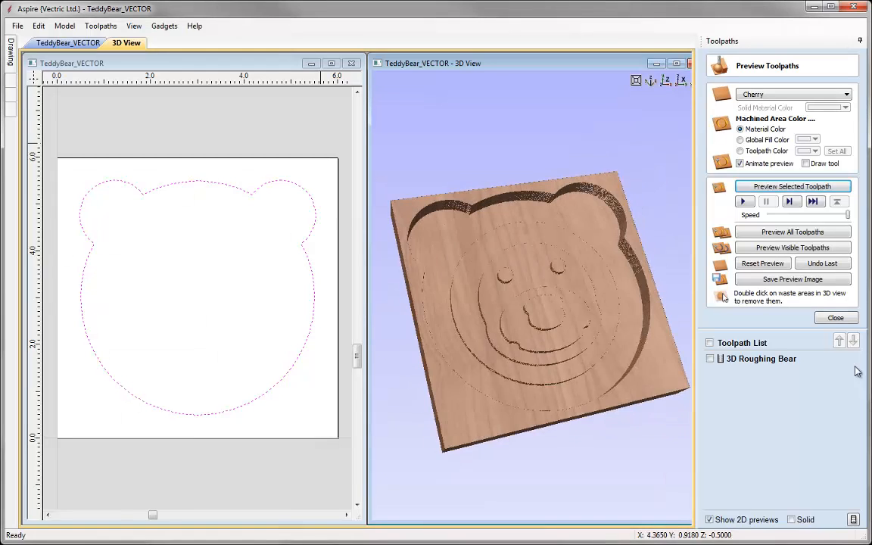
{"action": "left_click", "coordinate": [836, 317]}
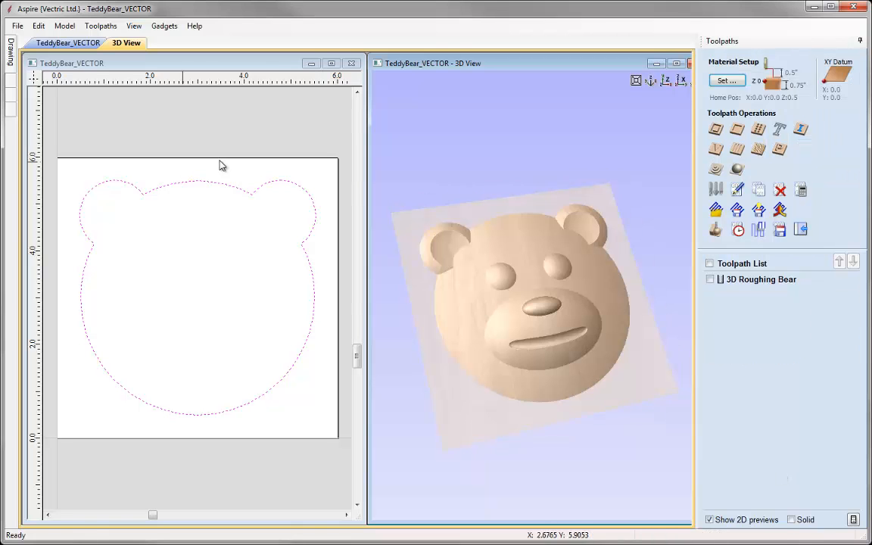
Calculate a raster finishing toolpath named 3D Finish Bear with the Ball Nose (0.125 inch), bounded by the selected vector with a 0.08-inch offset.
{"action": "left_click", "coordinate": [738, 169]}
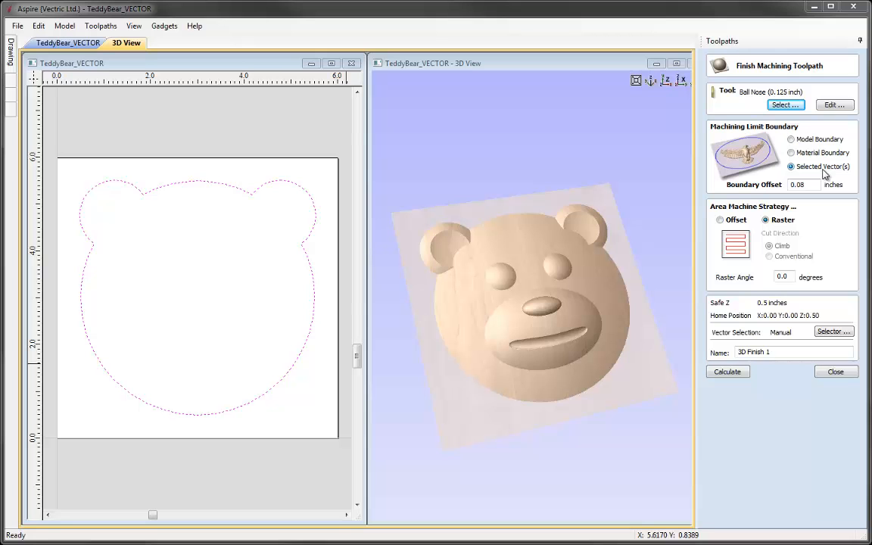
{"action": "double_click", "coordinate": [800, 186]}
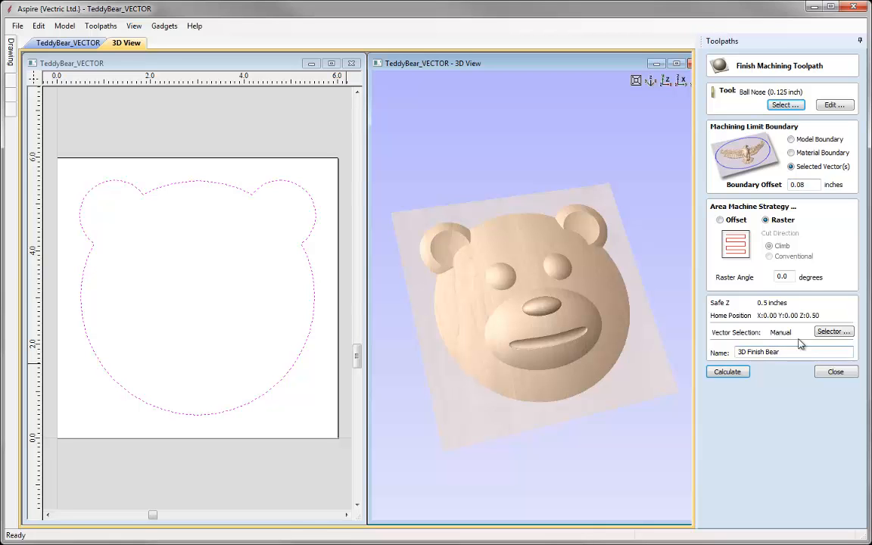
{"action": "left_click", "coordinate": [727, 371]}
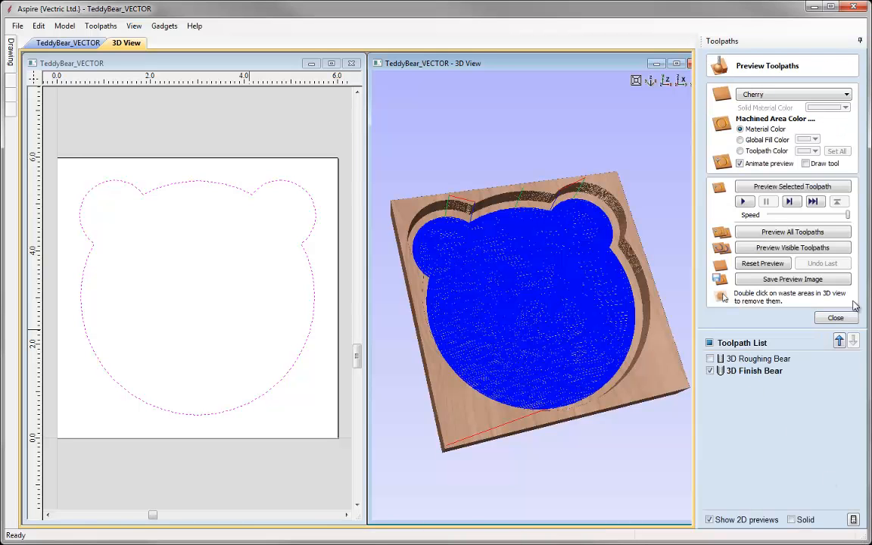
Simulate the 3D Finish Bear toolpath, inspect the carved bear in the maximized 3D view, and close the preview.
{"action": "left_click", "coordinate": [793, 186]}
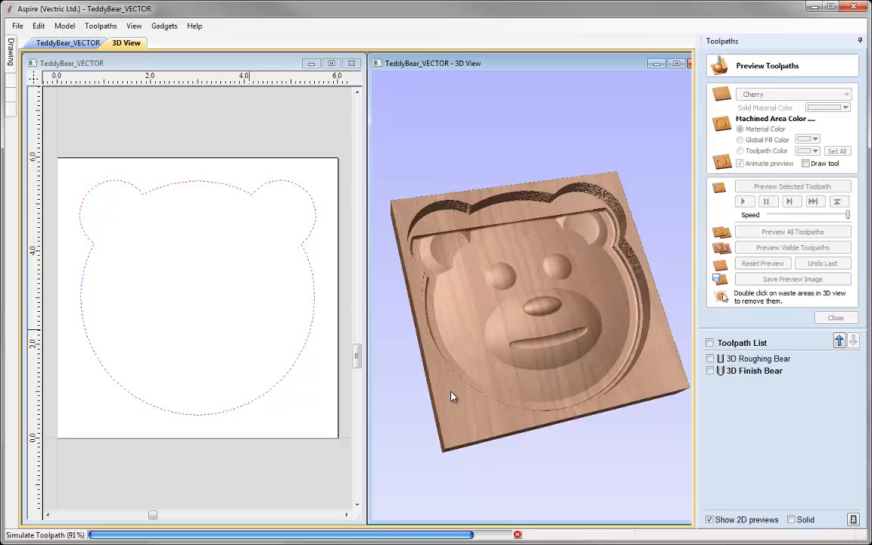
{"action": "left_click_drag", "start_coordinate": [551, 384], "coordinate": [606, 265]}
{"action": "left_click", "coordinate": [677, 64]}
{"action": "left_click_drag", "start_coordinate": [474, 265], "coordinate": [292, 228]}
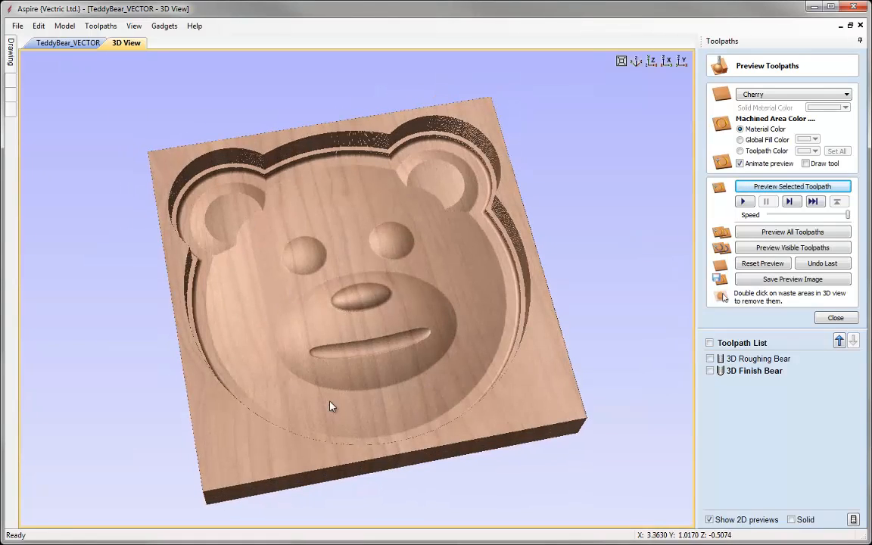
{"action": "left_click_drag", "start_coordinate": [440, 317], "coordinate": [368, 225]}
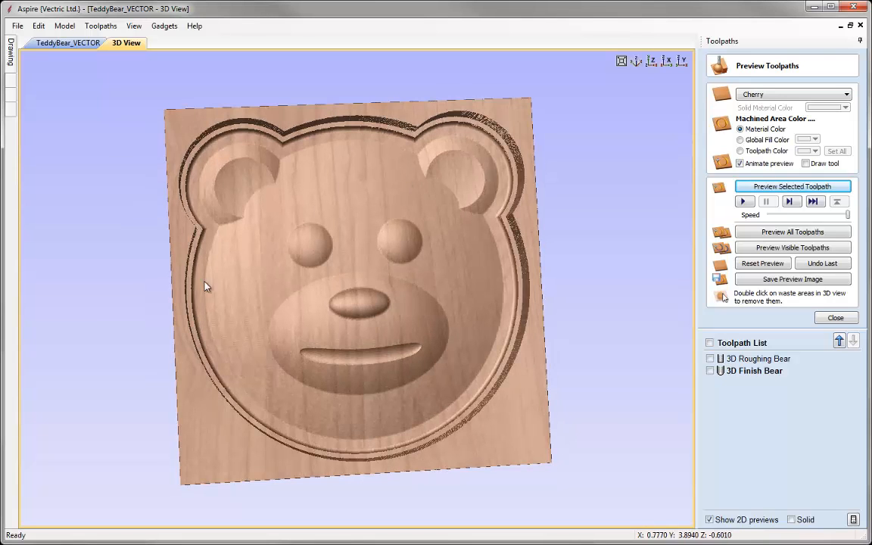
{"action": "left_click", "coordinate": [836, 319]}
Tile the 2D and 3D windows vertically and fit the bear model in the 3D view.
{"action": "left_click", "coordinate": [135, 25]}
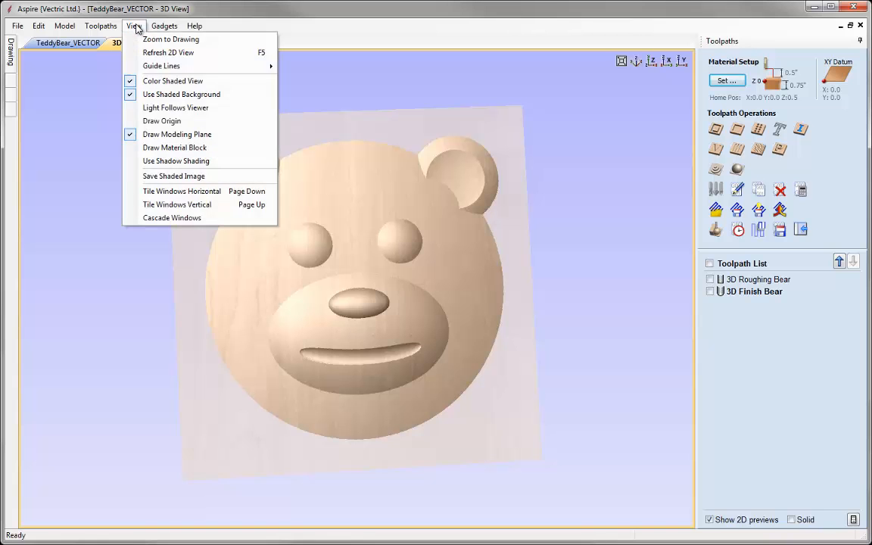
{"action": "left_click", "coordinate": [186, 205]}
{"action": "left_click", "coordinate": [618, 80]}
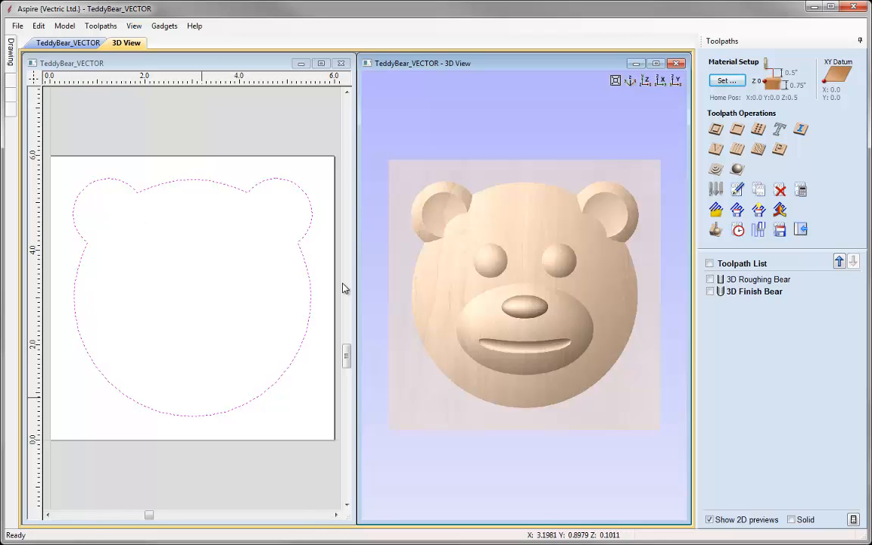
Start a 2D profile toolpath with a 0.75-inch cut depth and assign it the End Mill (0.25 inch).
{"action": "left_click", "coordinate": [715, 131]}
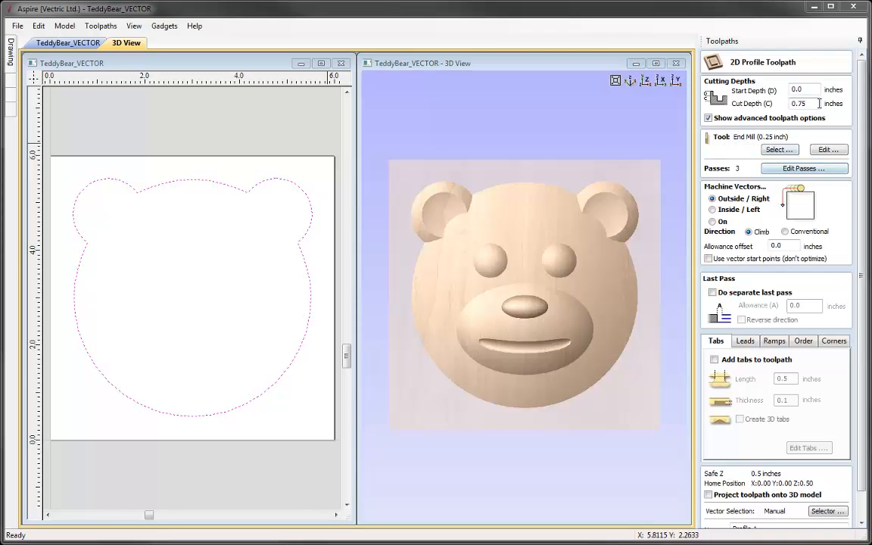
{"action": "key", "text": "Tab"}
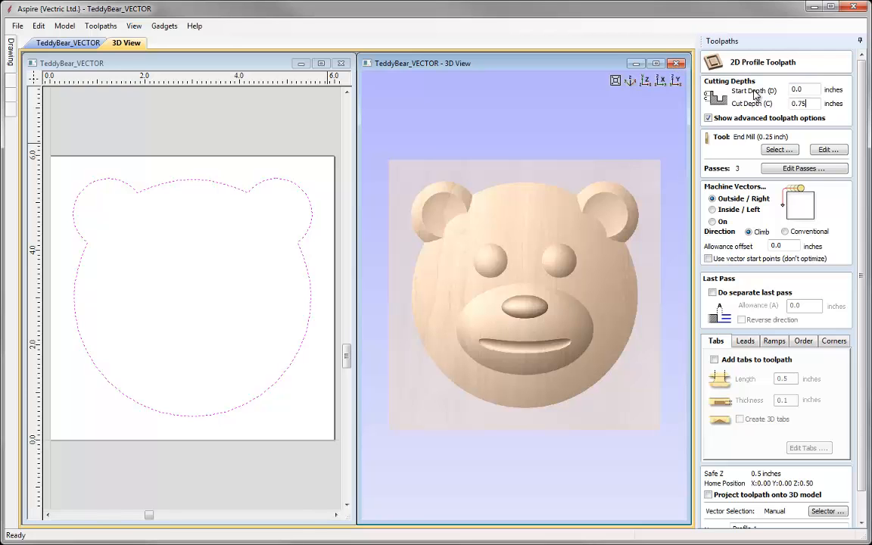
{"action": "left_click", "coordinate": [766, 151]}
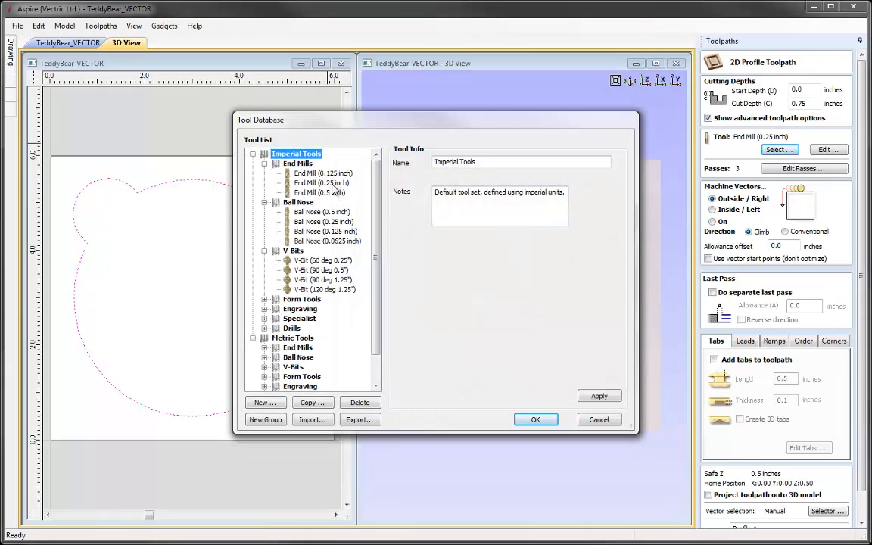
{"action": "left_click", "coordinate": [331, 184]}
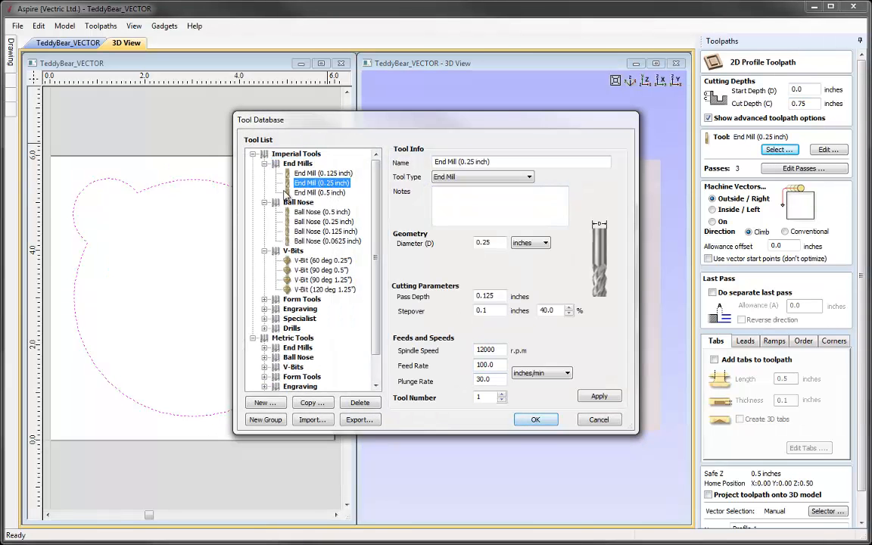
{"action": "left_click", "coordinate": [537, 419]}
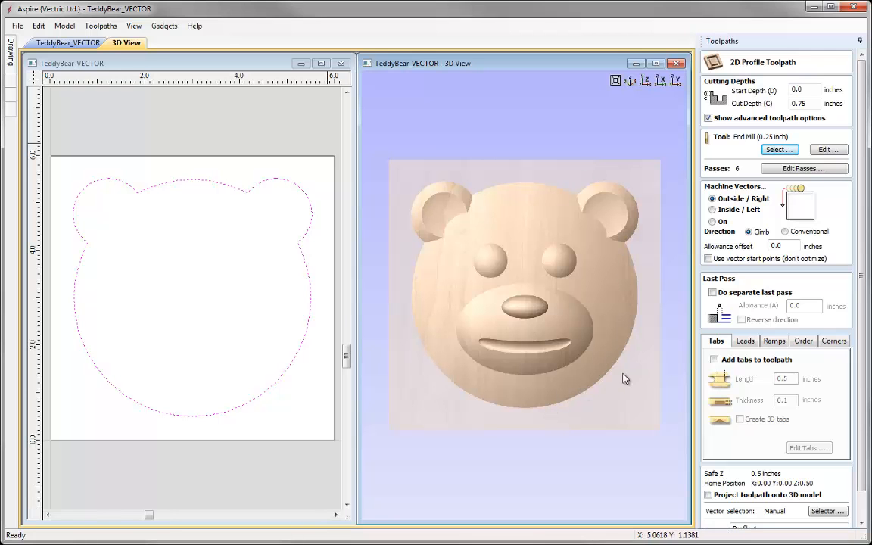
Enable tabs 0.5 inches long and 0.1 inches thick on the profile toolpath, and place a constant number of 3 around the outline.
{"action": "left_click", "coordinate": [714, 360]}
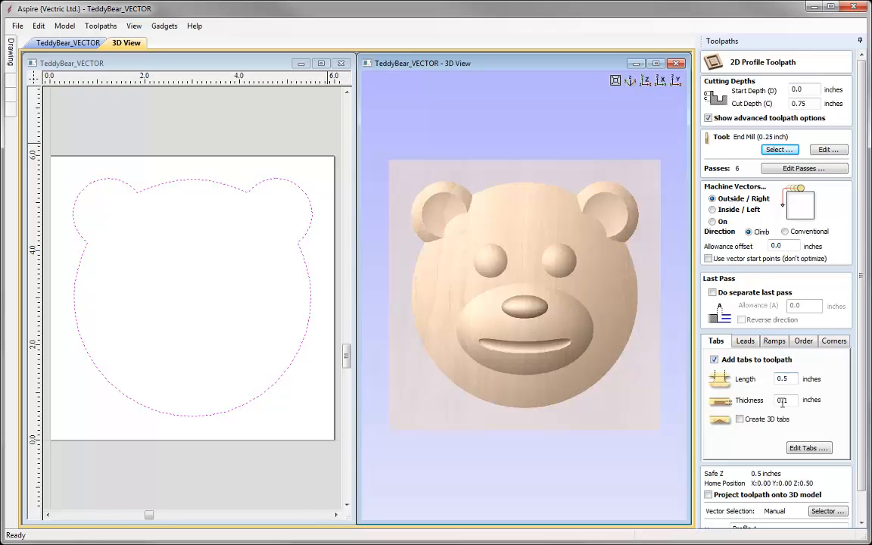
{"action": "left_click", "coordinate": [822, 450]}
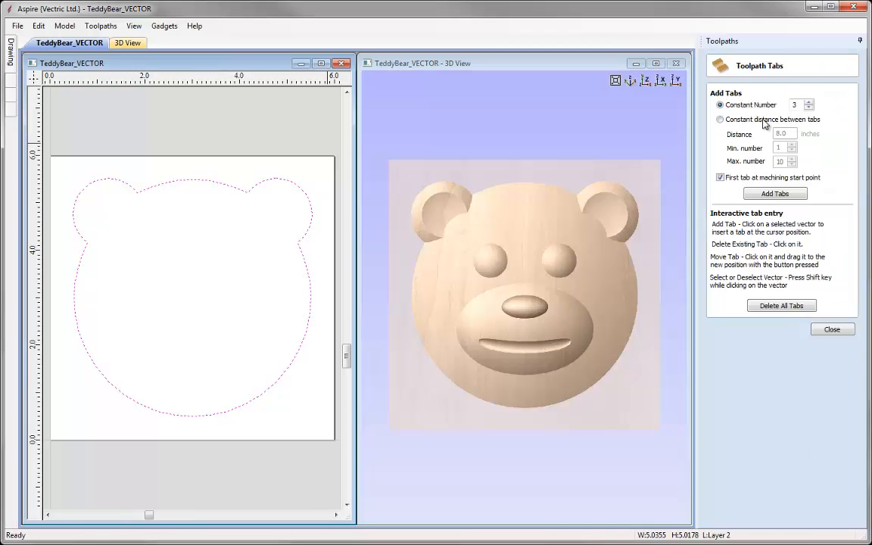
{"action": "left_click", "coordinate": [775, 194]}
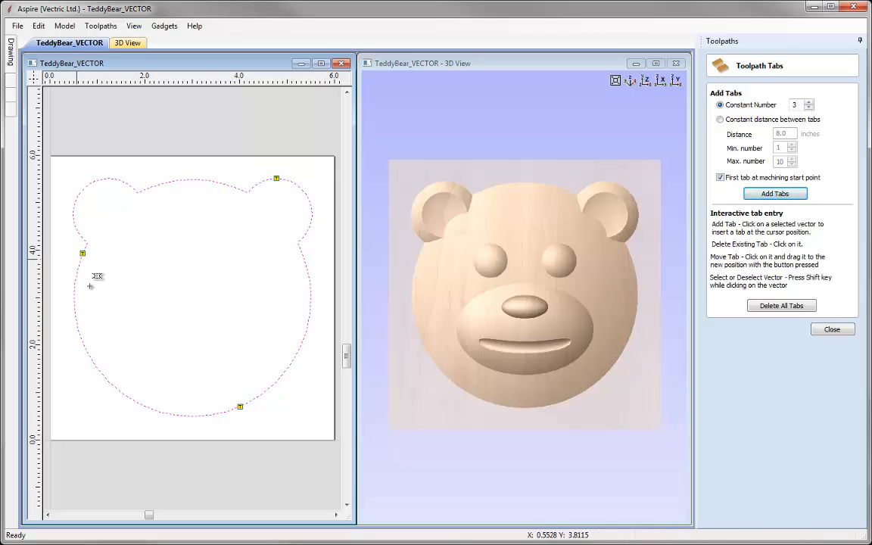
Reposition the three tabs to the top centre of the head, the lower left cheek and the lower right cheek, and finish tab editing.
{"action": "left_click_drag", "start_coordinate": [184, 414], "coordinate": [182, 415]}
{"action": "mouse_move", "coordinate": [276, 178]}
{"action": "left_mouse_down"}
{"action": "mouse_move", "coordinate": [318, 206]}
{"action": "mouse_move", "coordinate": [311, 293]}
{"action": "left_mouse_up"}
{"action": "mouse_move", "coordinate": [91, 243]}
{"action": "left_mouse_down"}
{"action": "mouse_move", "coordinate": [202, 158]}
{"action": "mouse_move", "coordinate": [196, 167]}
{"action": "left_mouse_up"}
{"action": "mouse_move", "coordinate": [182, 415]}
{"action": "left_mouse_down"}
{"action": "mouse_move", "coordinate": [91, 327]}
{"action": "mouse_move", "coordinate": [80, 333]}
{"action": "left_mouse_up"}
{"action": "mouse_move", "coordinate": [310, 295]}
{"action": "left_mouse_down"}
{"action": "mouse_move", "coordinate": [296, 354]}
{"action": "mouse_move", "coordinate": [273, 386]}
{"action": "left_mouse_up"}
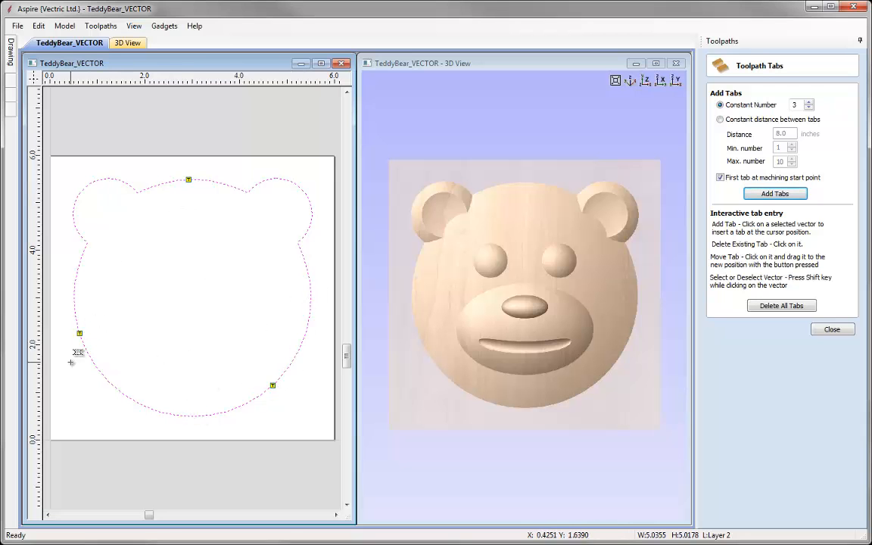
{"action": "left_click", "coordinate": [832, 329]}
Name the profile toolpath Profile Bear and calculate it.
{"action": "scroll", "coordinate": [801, 406], "scroll_direction": "down", "scroll_amount": 1}
{"action": "scroll", "coordinate": [801, 407], "scroll_direction": "down", "scroll_amount": 1}
{"action": "left_click", "coordinate": [770, 500]}
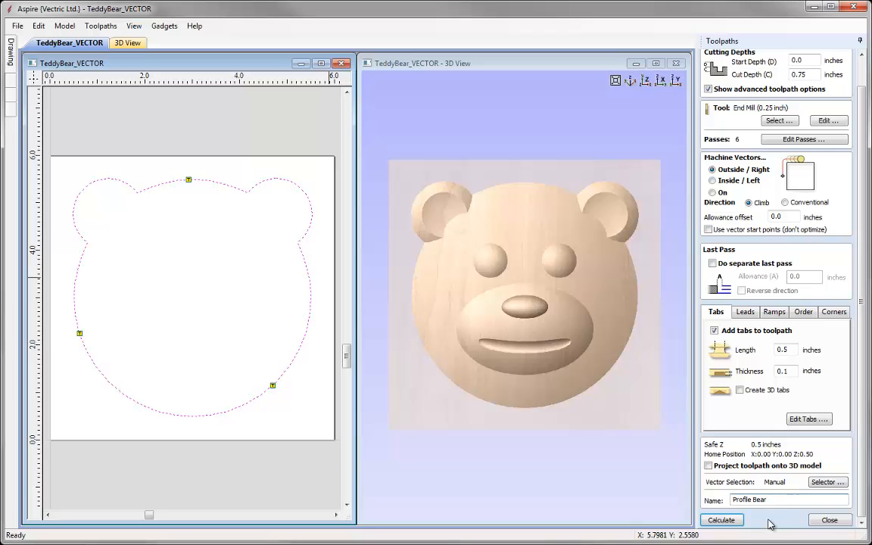
{"action": "left_click", "coordinate": [722, 520]}
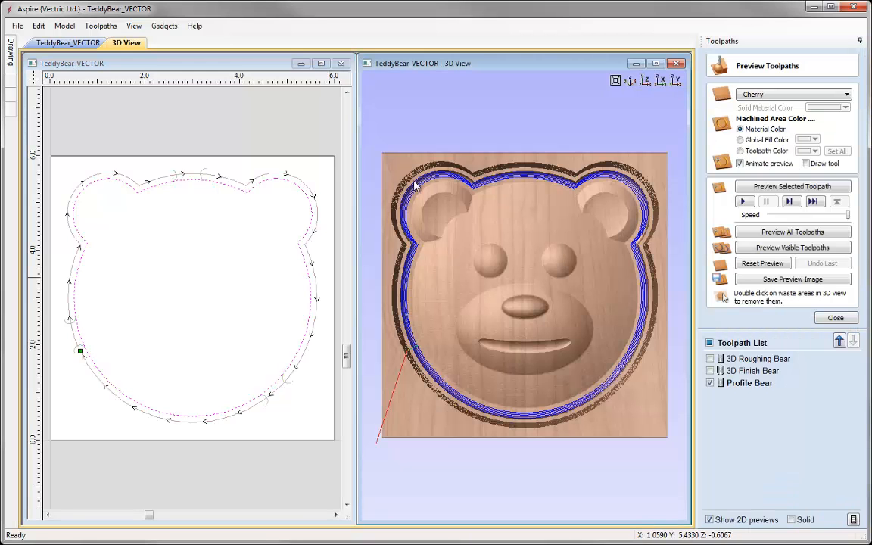
Simulate the Profile Bear cut-out, inspect the tabs and carved bear in the maximized 3D view, and close the preview.
{"action": "left_click", "coordinate": [798, 189]}
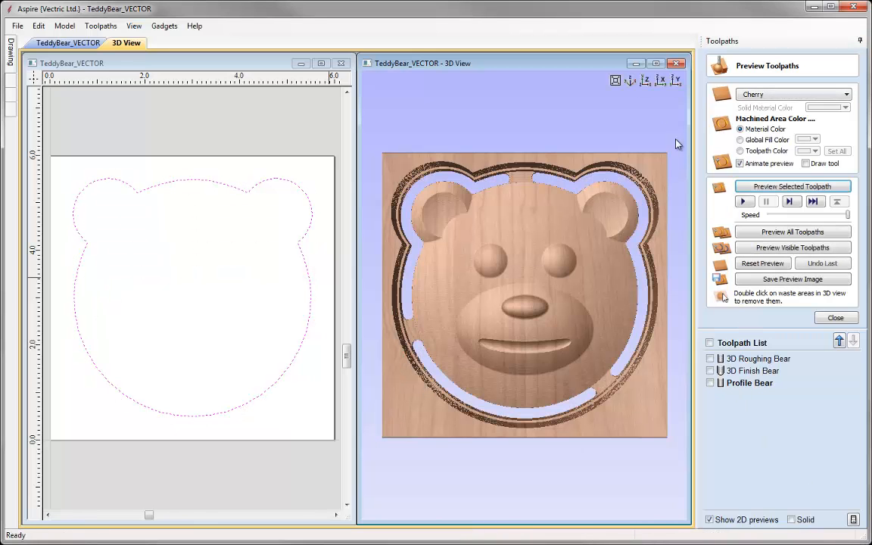
{"action": "left_click", "coordinate": [656, 63]}
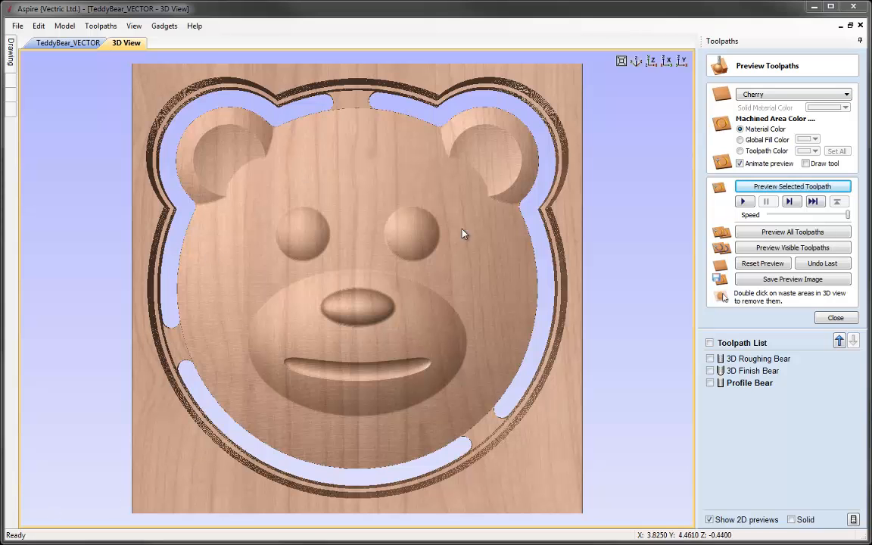
{"action": "left_click_drag", "start_coordinate": [290, 509], "coordinate": [357, 111]}
{"action": "left_click_drag", "start_coordinate": [450, 405], "coordinate": [422, 345]}
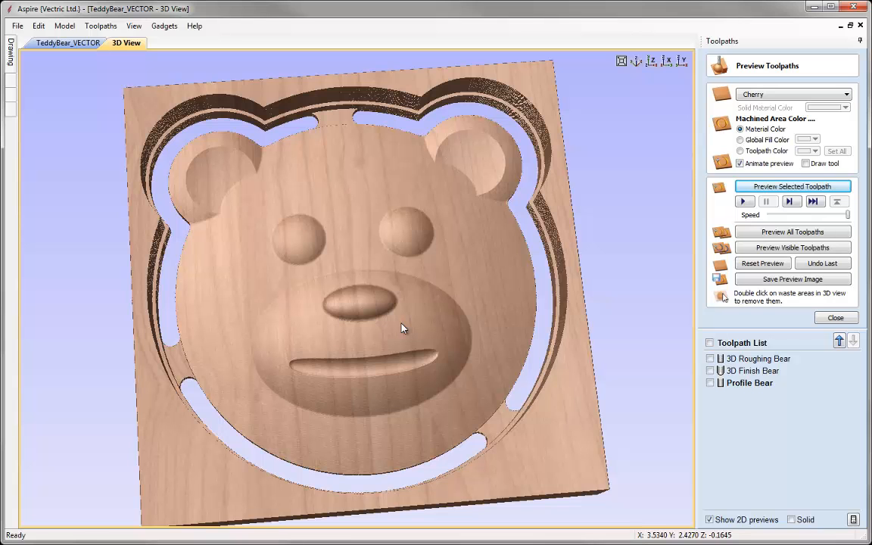
{"action": "left_click", "coordinate": [835, 318]}
Try to save the 3D Roughing Bear toolpath with the G Code (inch) (*.tap) post processor.
{"action": "left_click", "coordinate": [757, 279]}
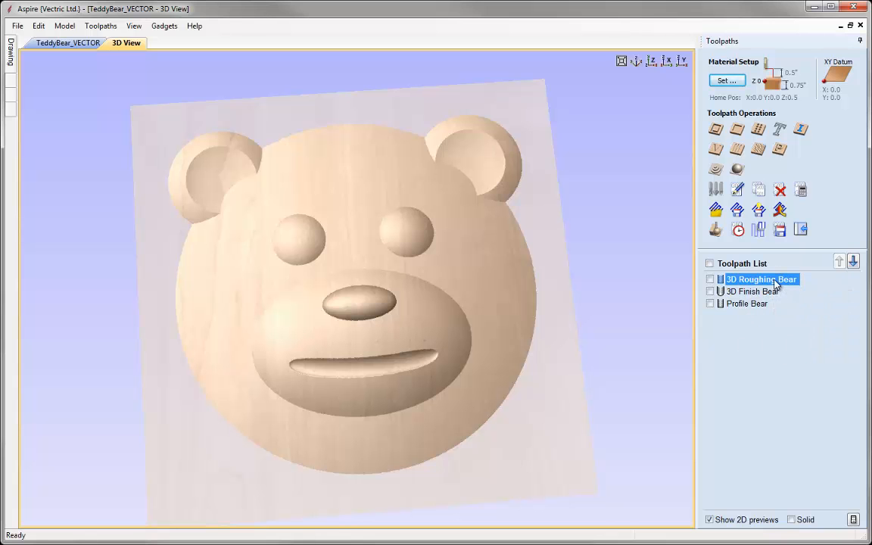
{"action": "left_click", "coordinate": [780, 230]}
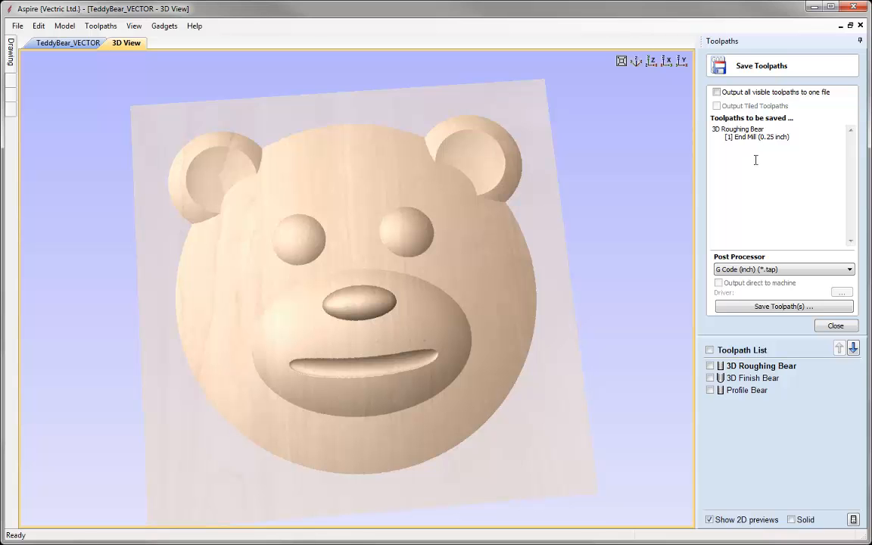
{"action": "left_click", "coordinate": [851, 270]}
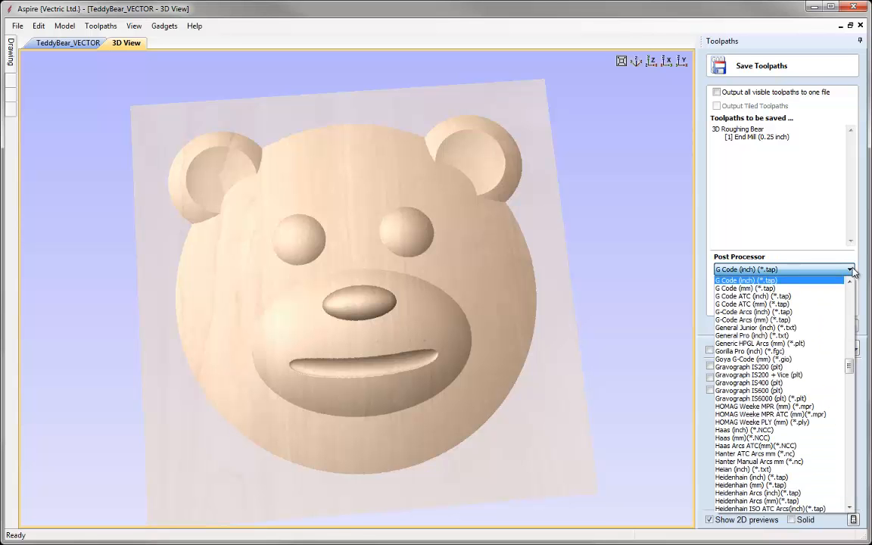
{"action": "left_click", "coordinate": [762, 282]}
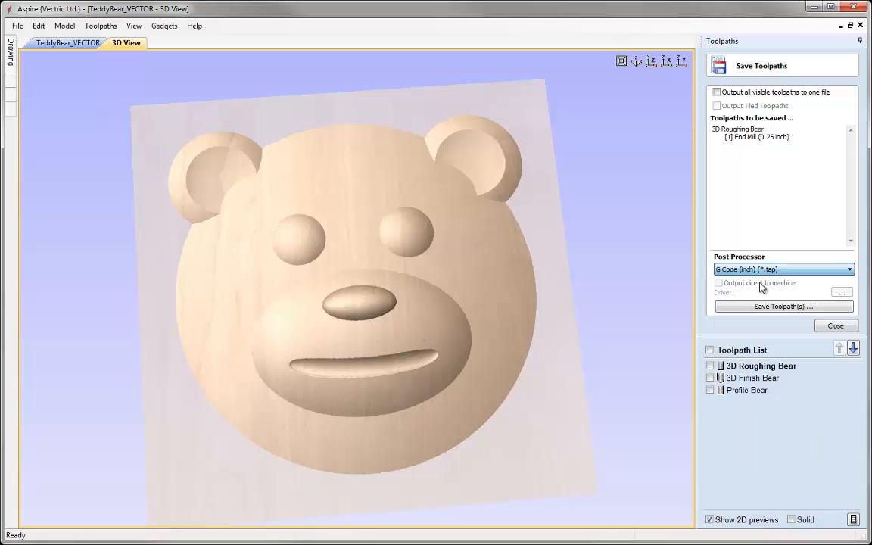
{"action": "left_click", "coordinate": [785, 307]}
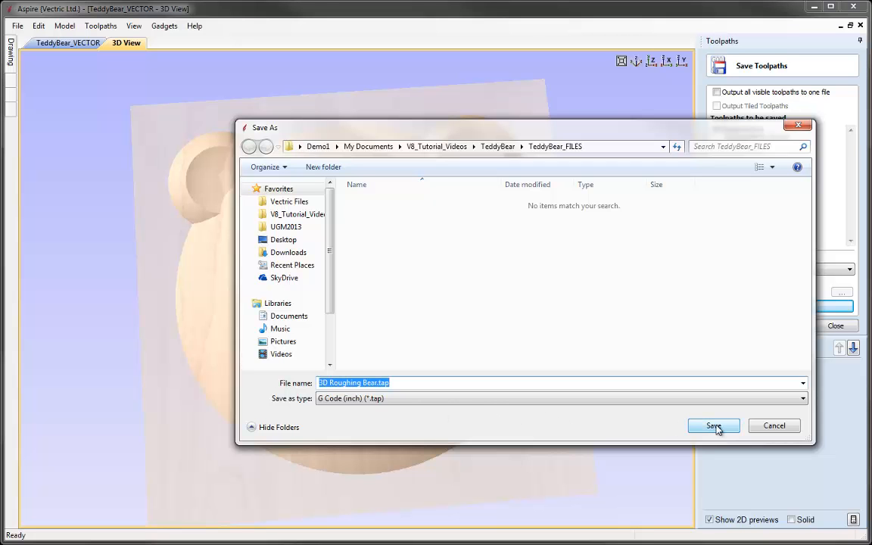
{"action": "left_click", "coordinate": [776, 427]}
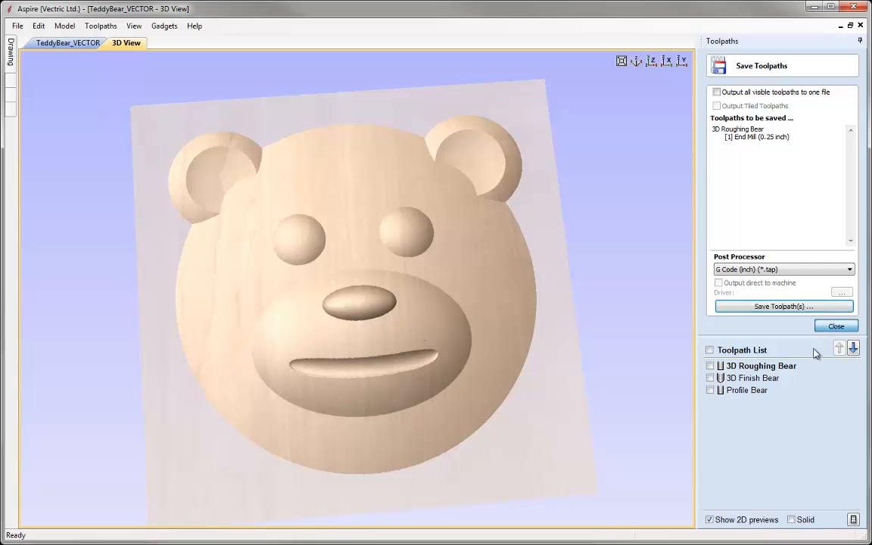
{"action": "left_click", "coordinate": [835, 325]}
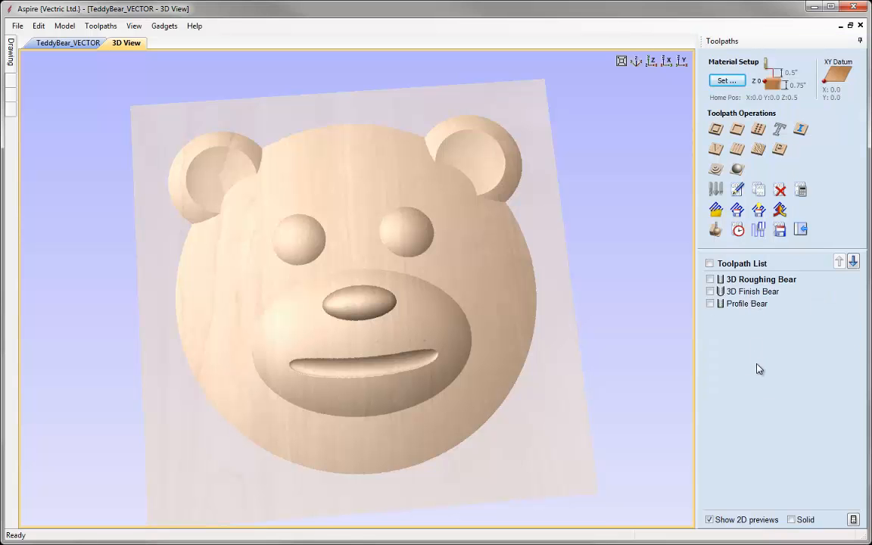